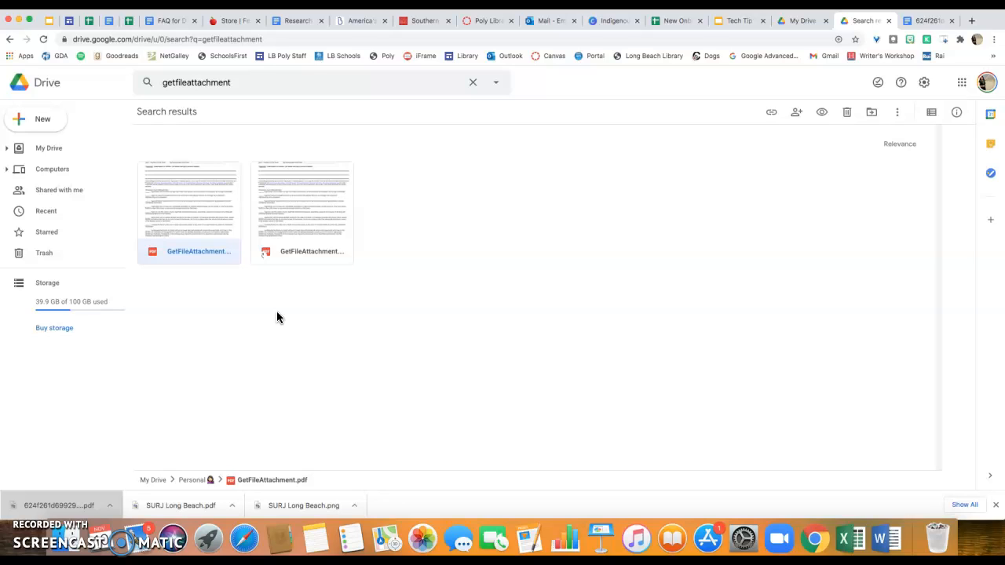
right_click(184, 228)
mouse_move(186, 228)
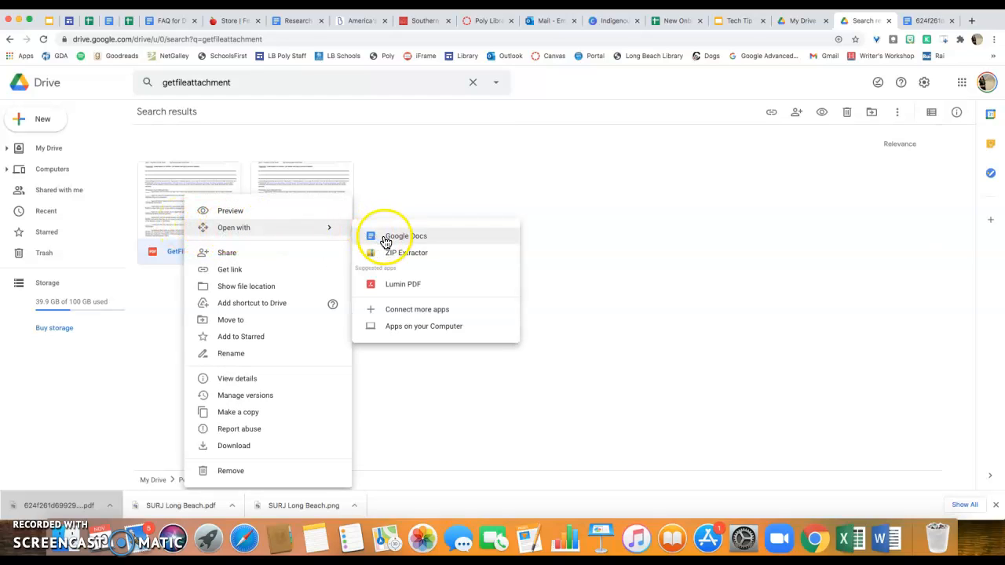
click(371, 186)
Step: Preview GetFileAttachment.pdf from the search results and open it with Google Docs
double_click(170, 213)
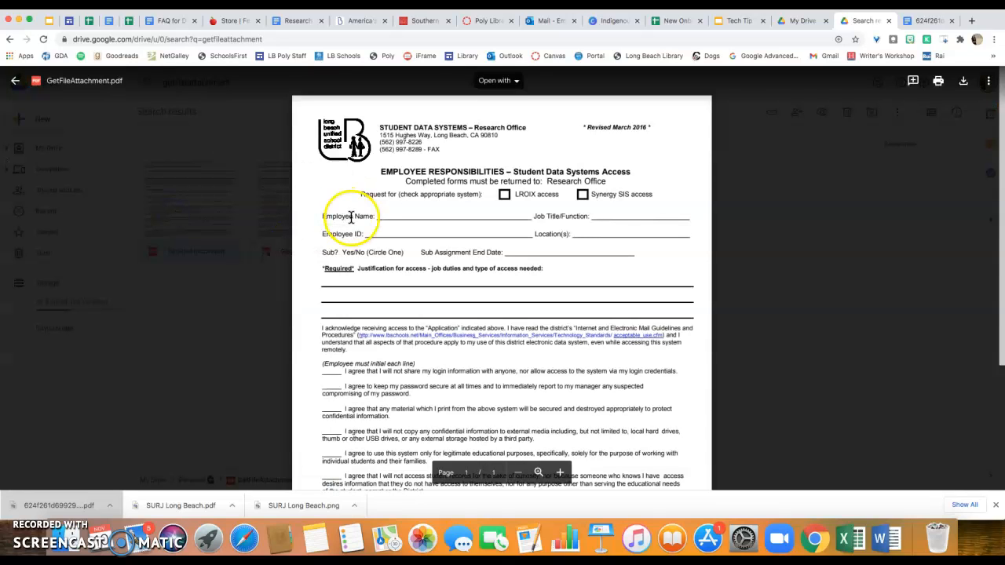
click(509, 84)
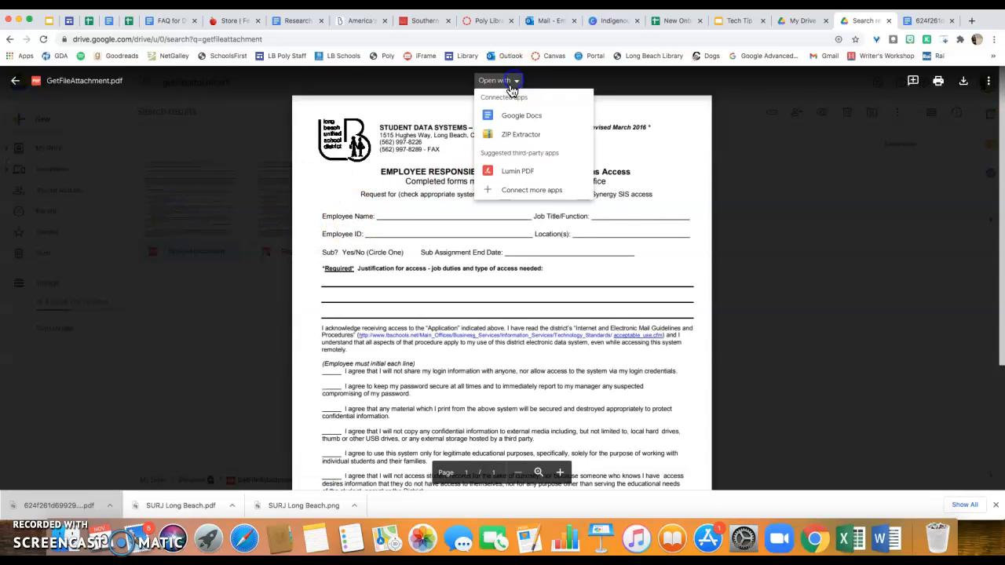
click(683, 128)
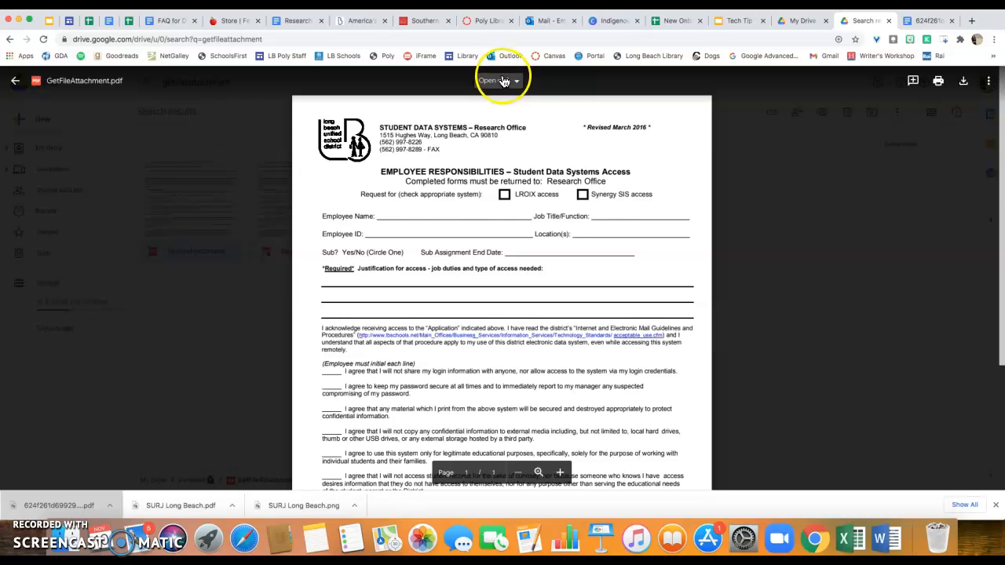
click(517, 81)
click(525, 114)
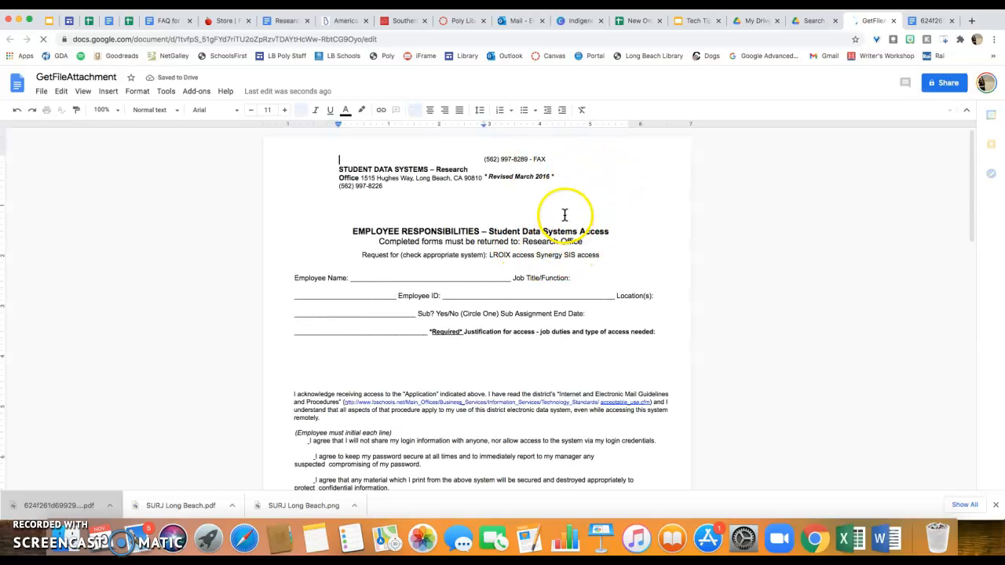
Step: Remove the line break before the STUDENT DATA SYSTEMS heading so the fax line falls under the address block
click(338, 171)
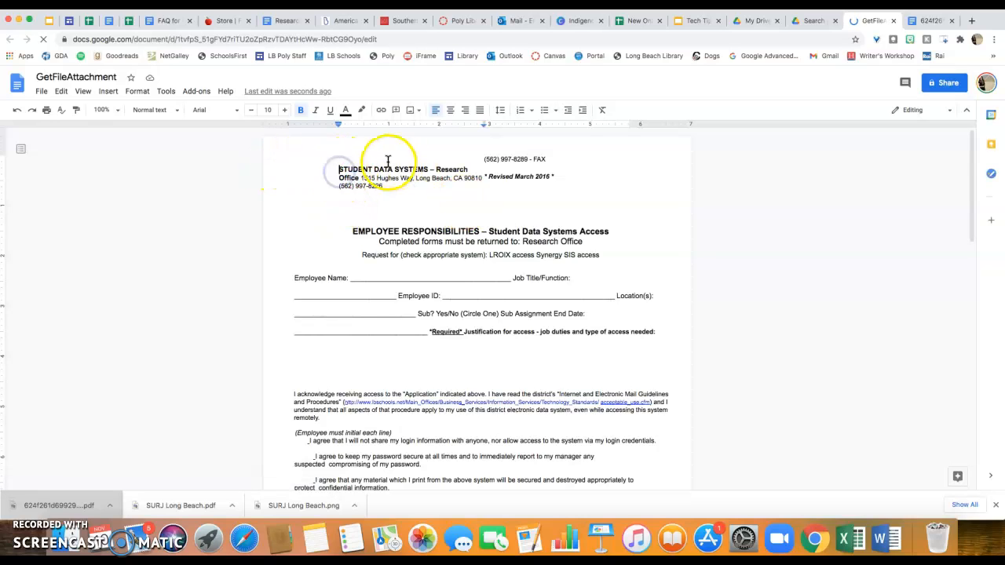
key(BackSpace)
key(BackSpace)
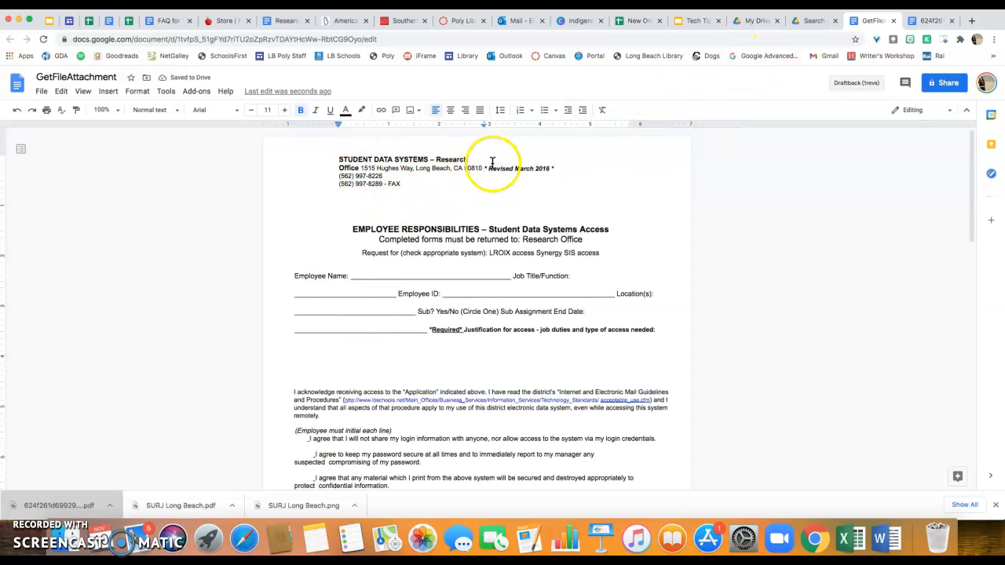
Step: Compare the header with the original PDF and move the "* Revised March 2016 *" note further right with three tabs
click(817, 21)
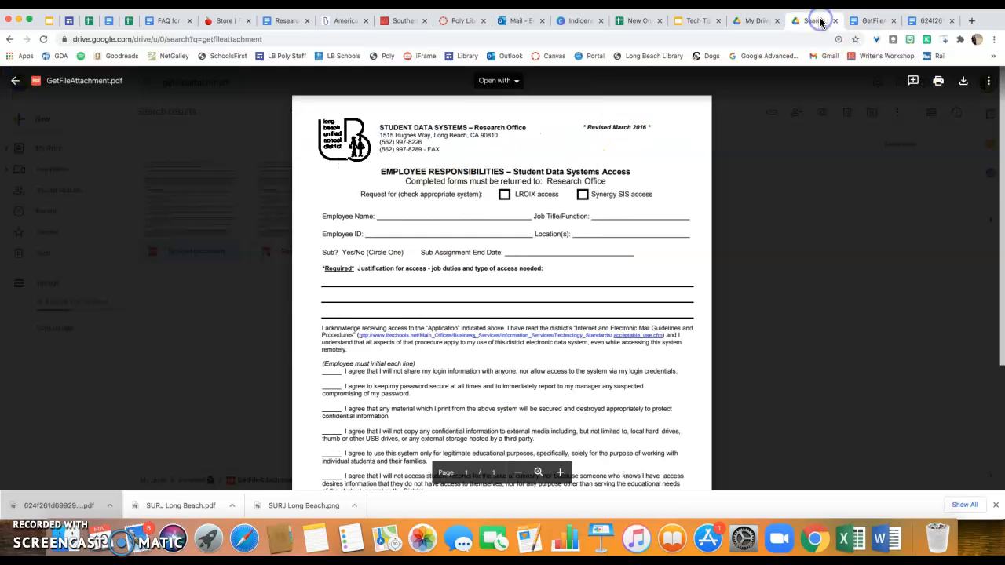
click(874, 20)
click(483, 168)
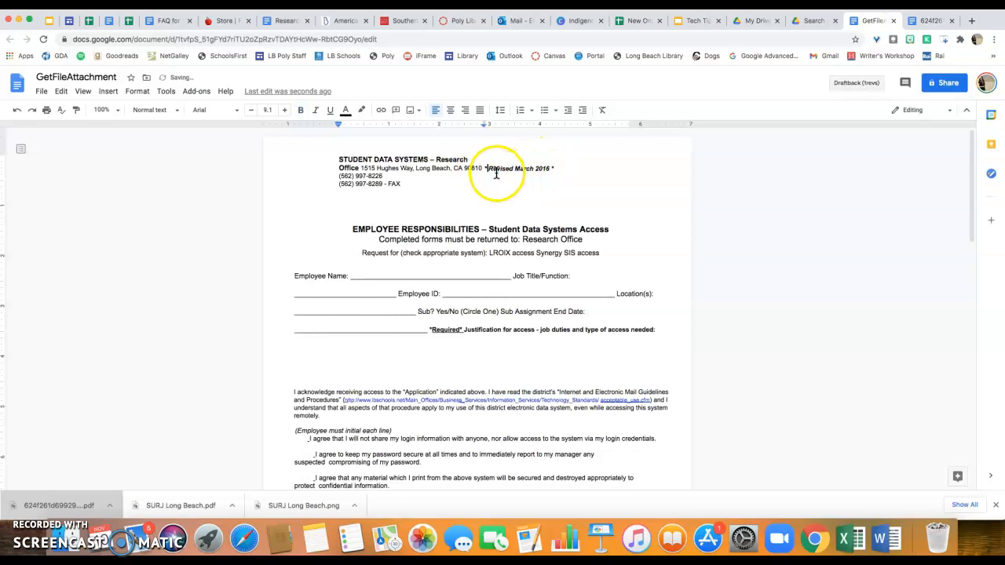
key(Tab)
key(Tab)
key(Tab)
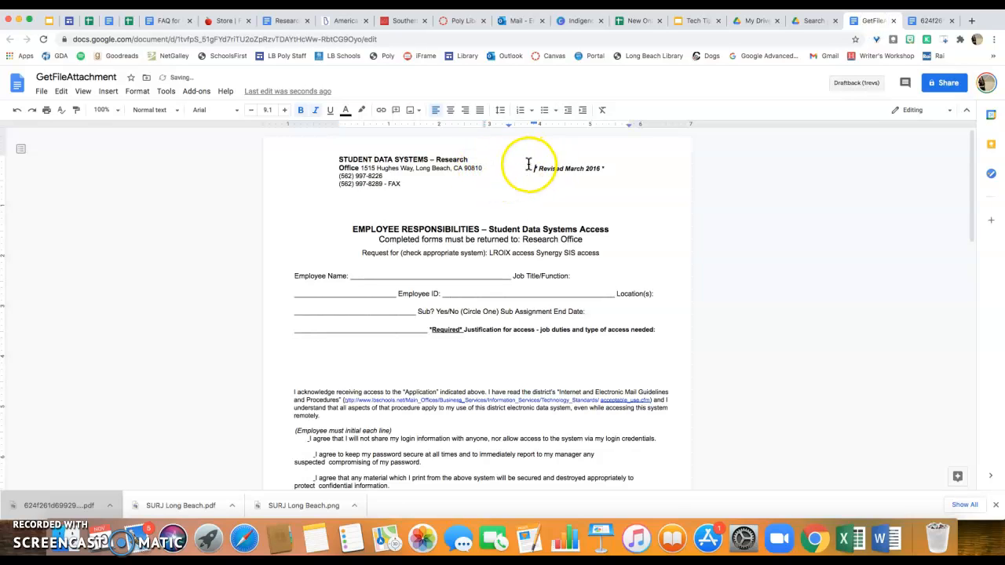
Step: Check the original PDF's checkboxes and add short underscore blanks before "LROIX access" and "Synergy SIS access"
click(808, 20)
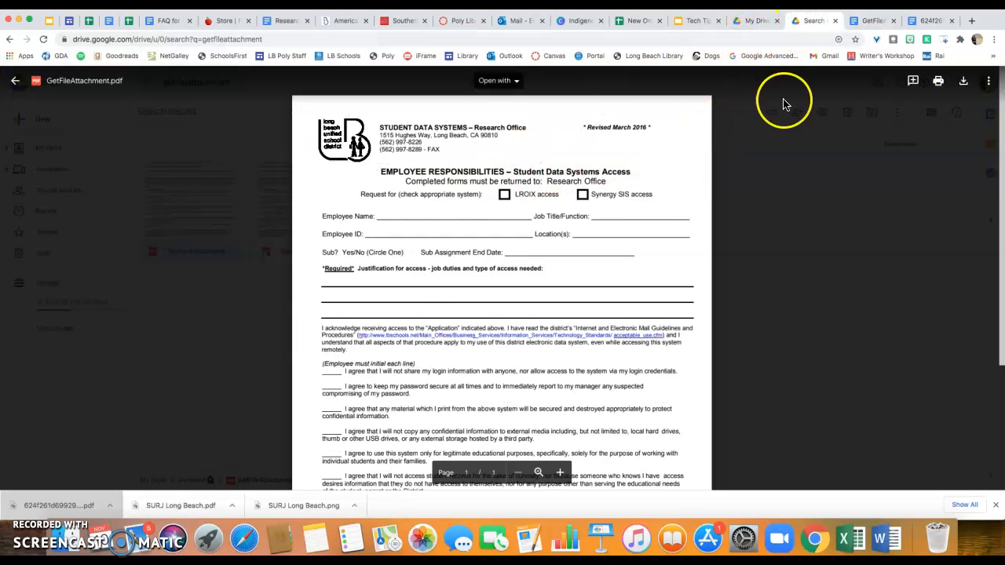
click(876, 20)
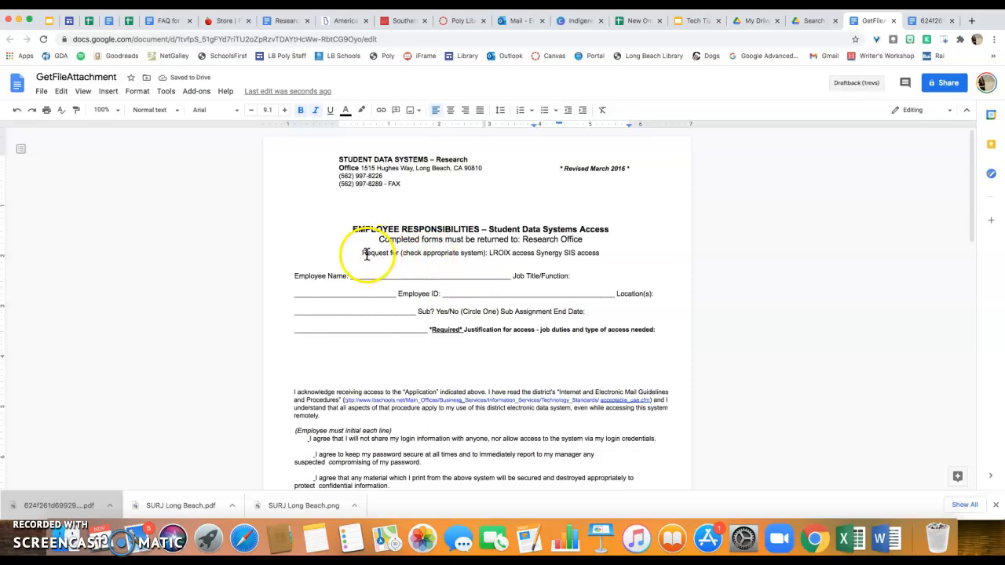
click(491, 253)
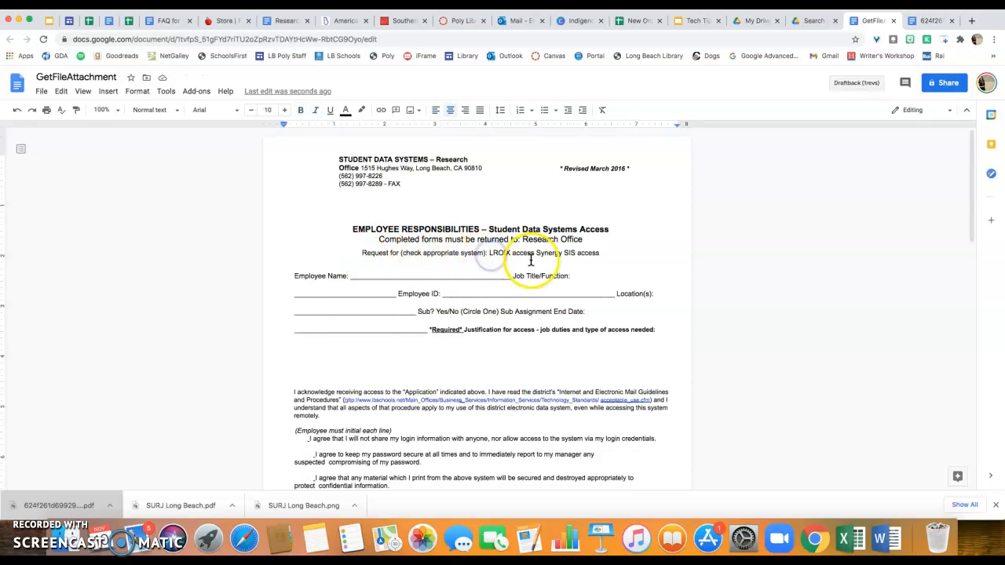
text(__)
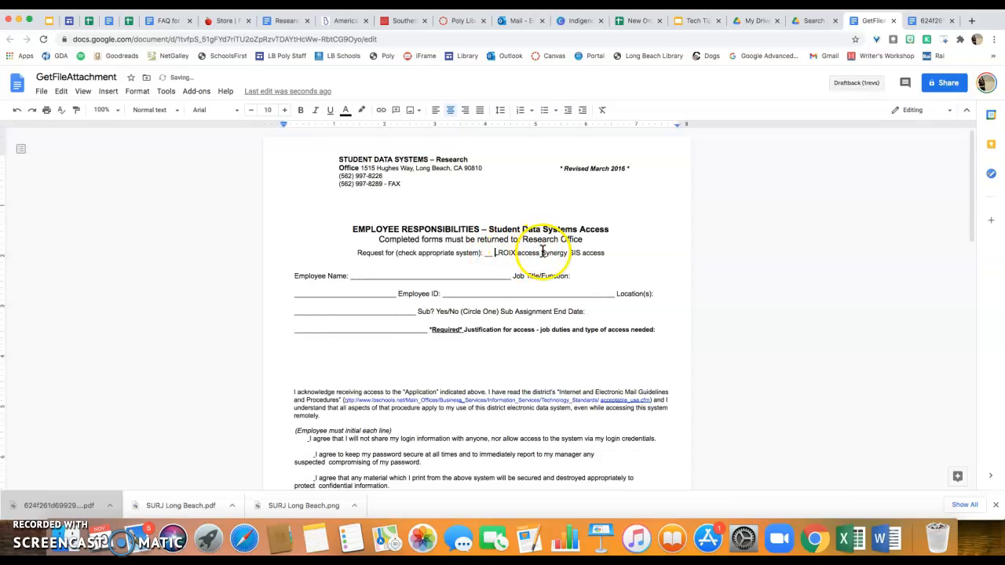
text(  __)
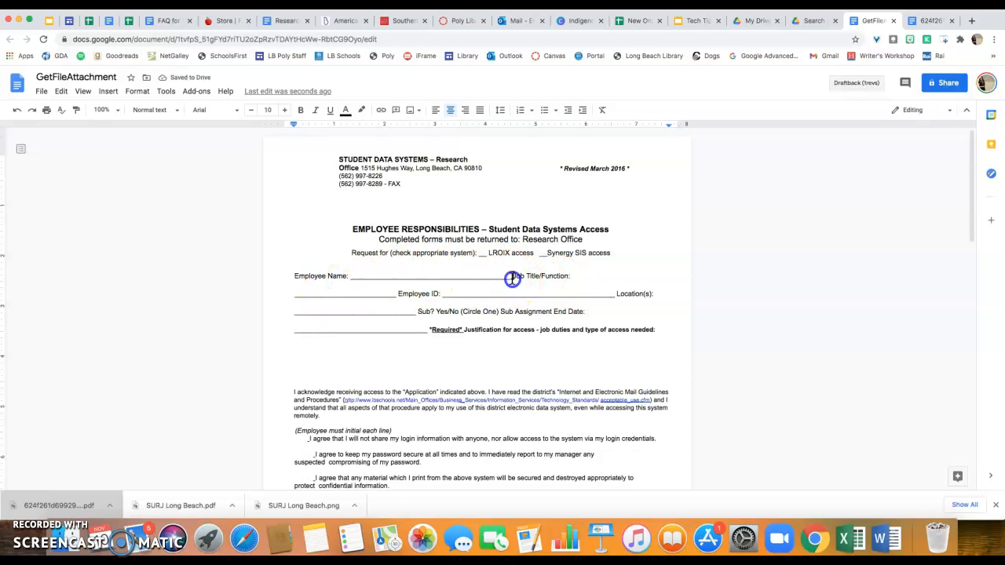
Step: Shorten the Employee Name and Employee ID blanks so the Job Title/Function and Location(s) blanks fit beside their labels
key(BackSpace)
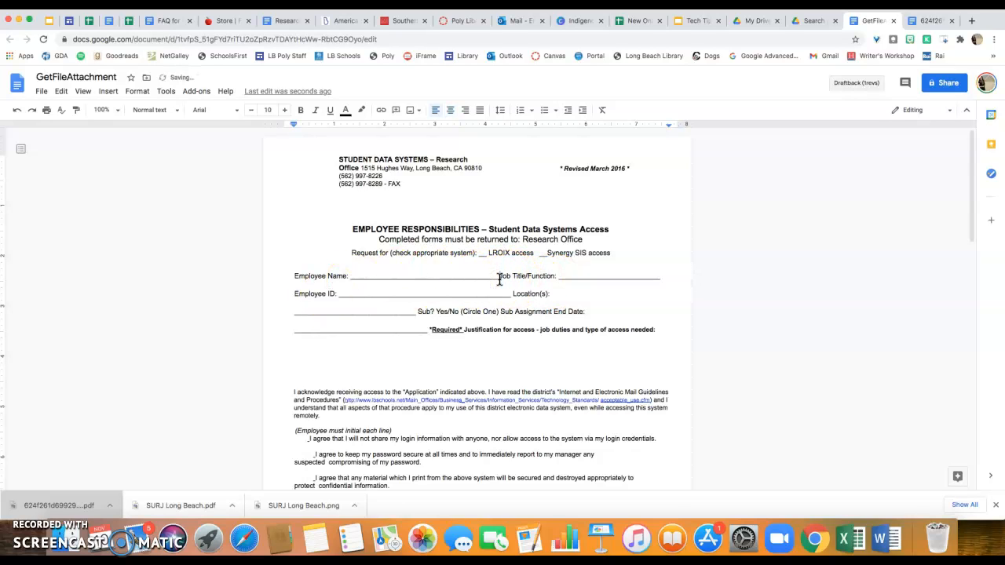
click(512, 298)
click(512, 296)
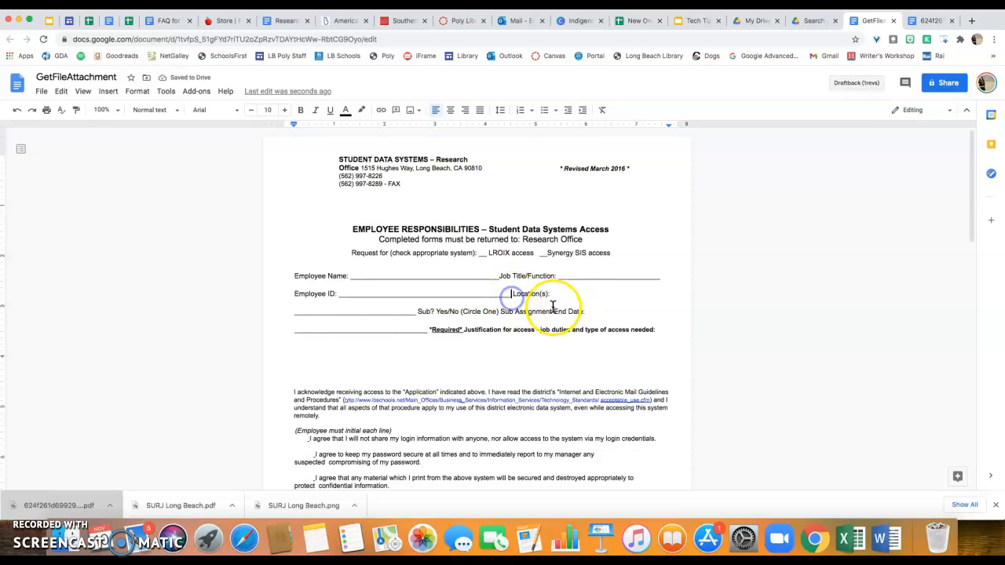
key(BackSpace)
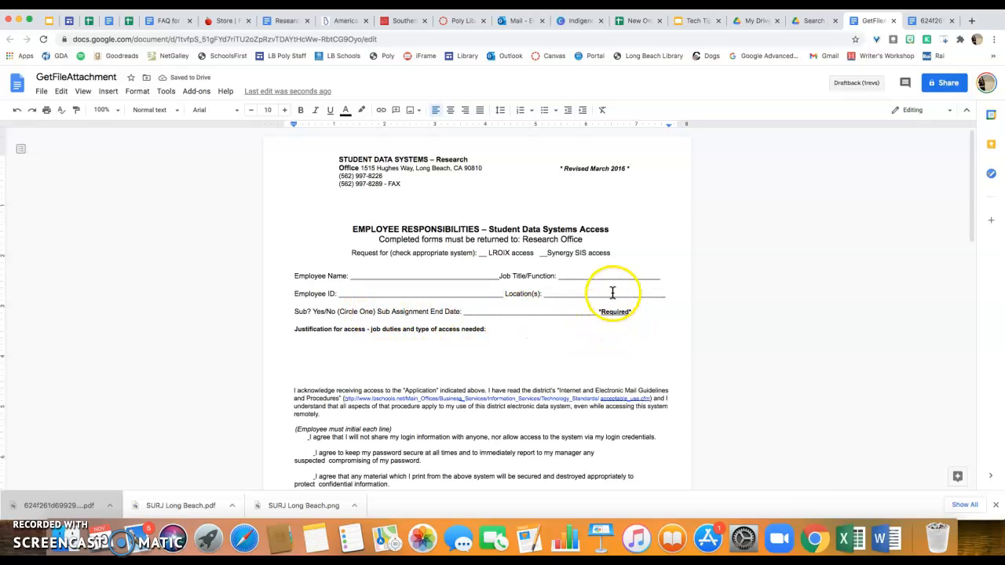
Step: Compare with the original PDF and move "*Required*" onto a new line with the justification for access text
click(802, 25)
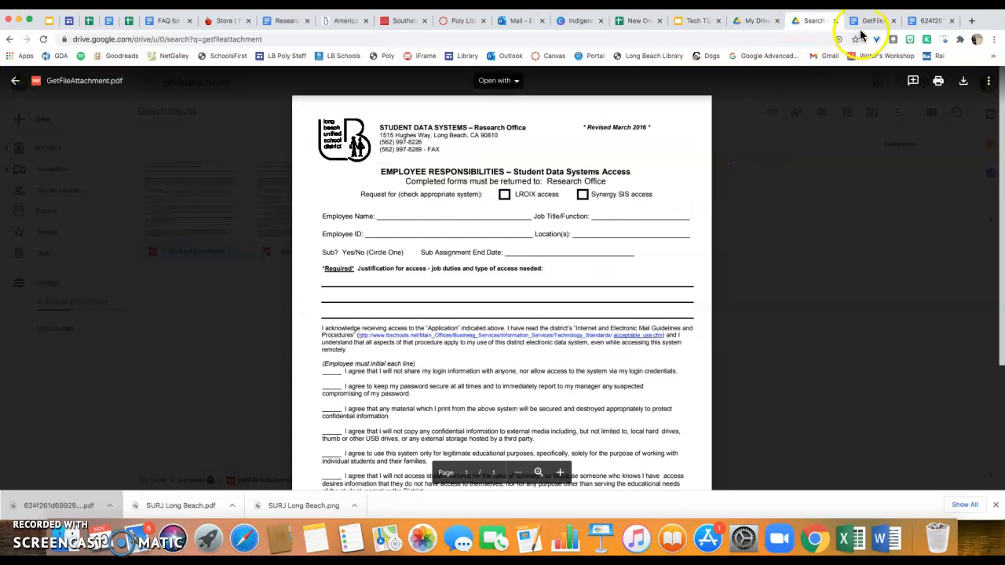
click(866, 22)
click(599, 311)
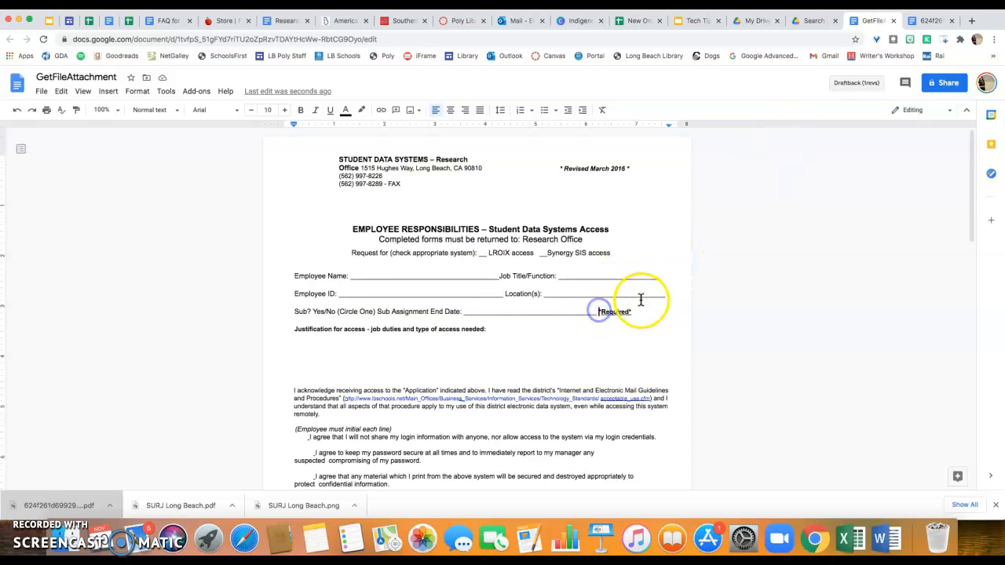
key(Return)
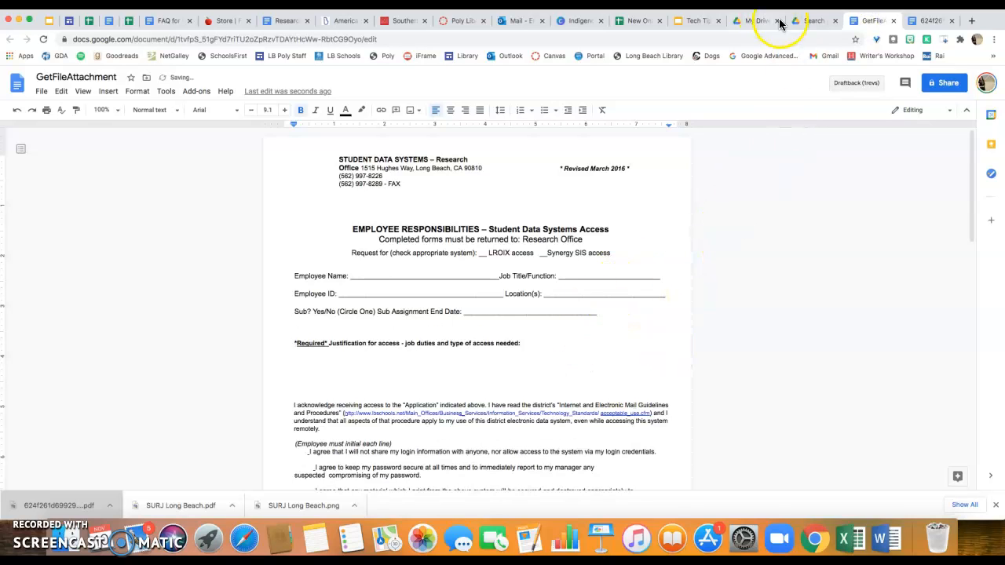
Step: Review the original PDF against the converted document, then close its preview and refresh the getfileattachment search results
click(809, 20)
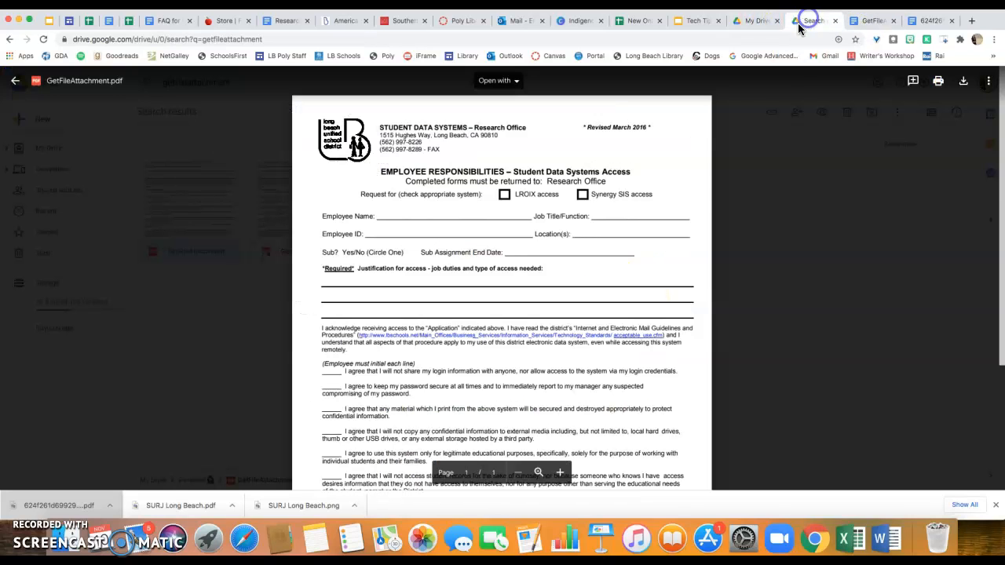
click(859, 24)
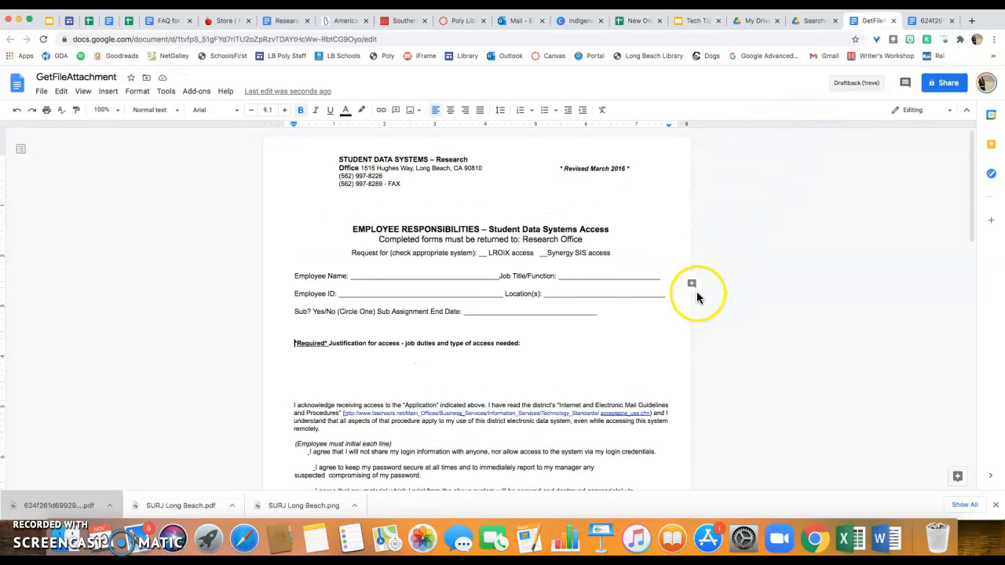
click(809, 21)
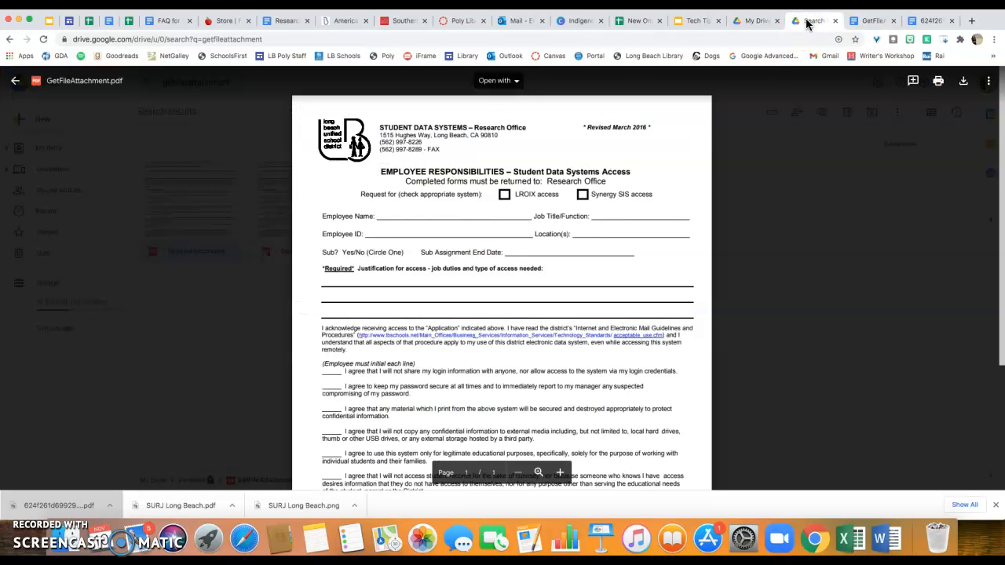
click(721, 145)
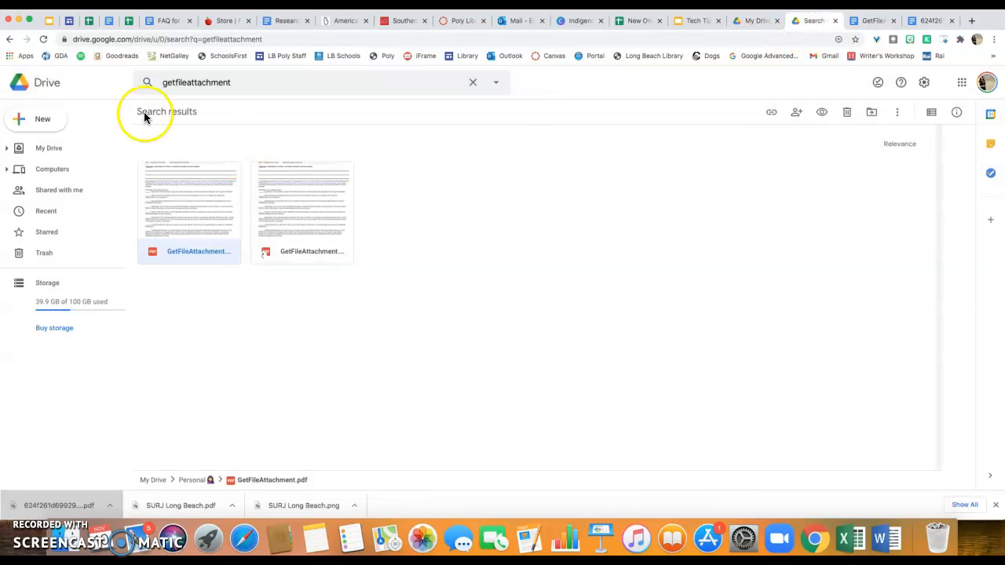
click(43, 39)
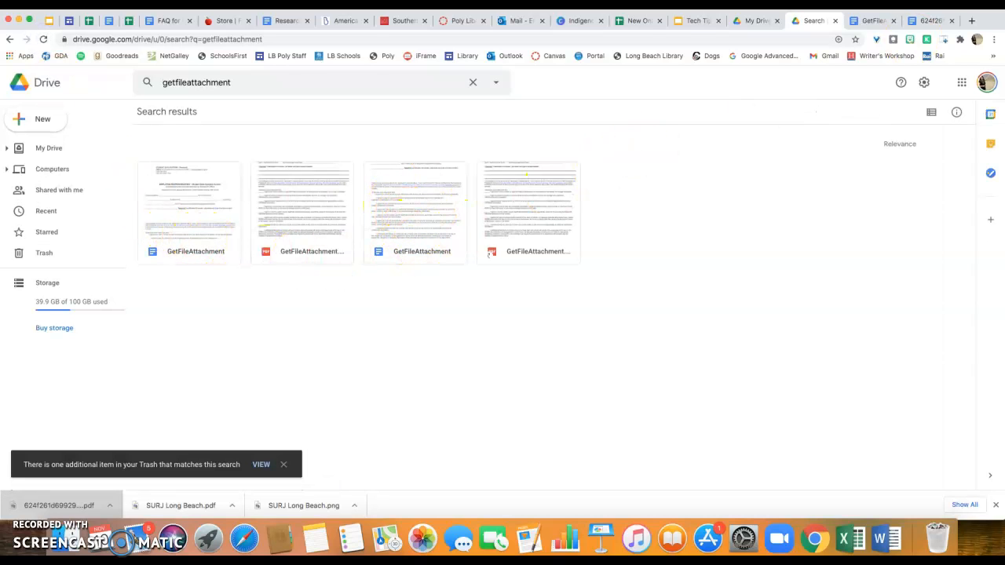
Step: Close the converted GetFileAttachment document and go back to My Drive
click(872, 21)
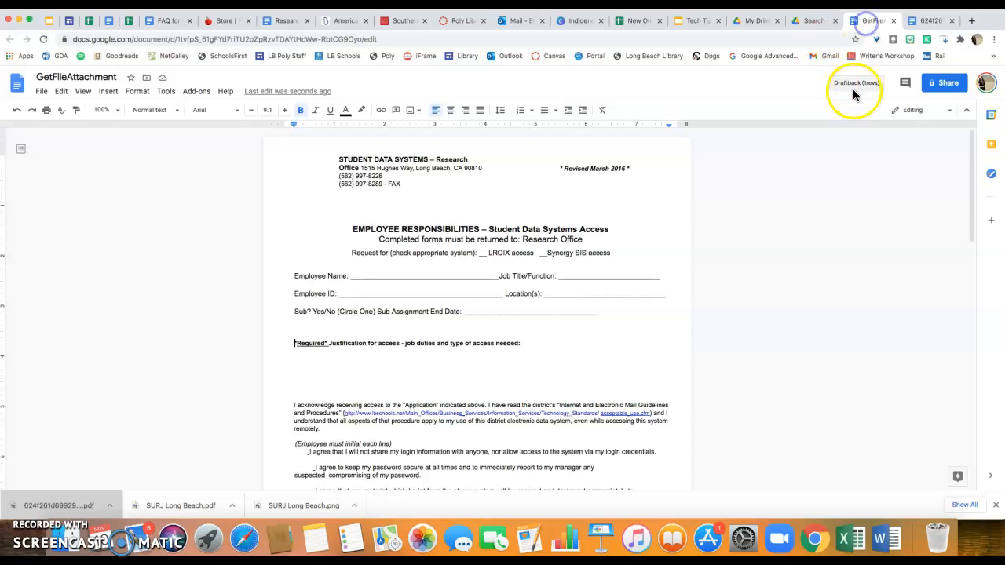
click(894, 21)
click(758, 26)
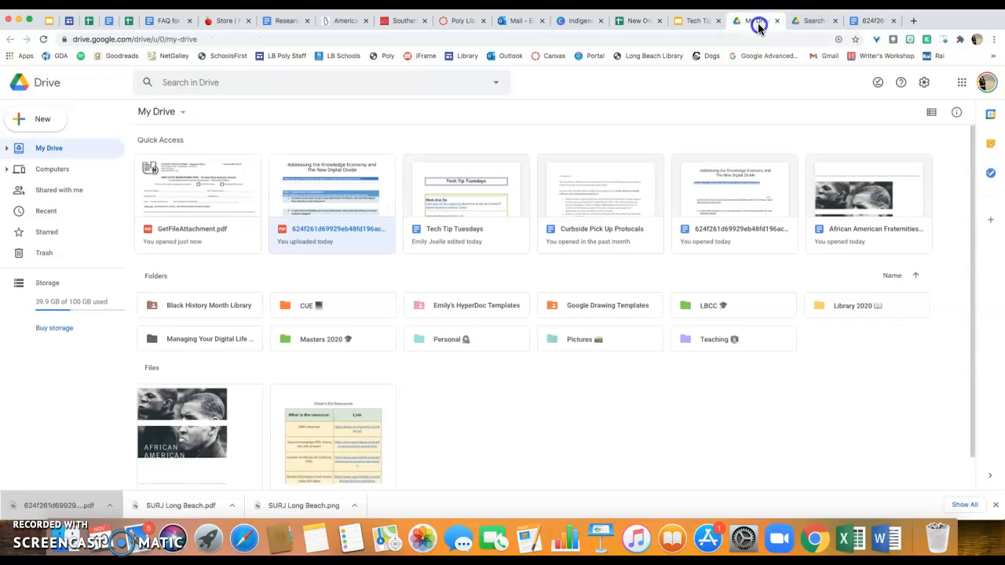
Step: Look through the "Addressing the Knowledge Economy and The New Digital Divide" PDF, open it with Google Docs, and return to the original for comparison
double_click(361, 201)
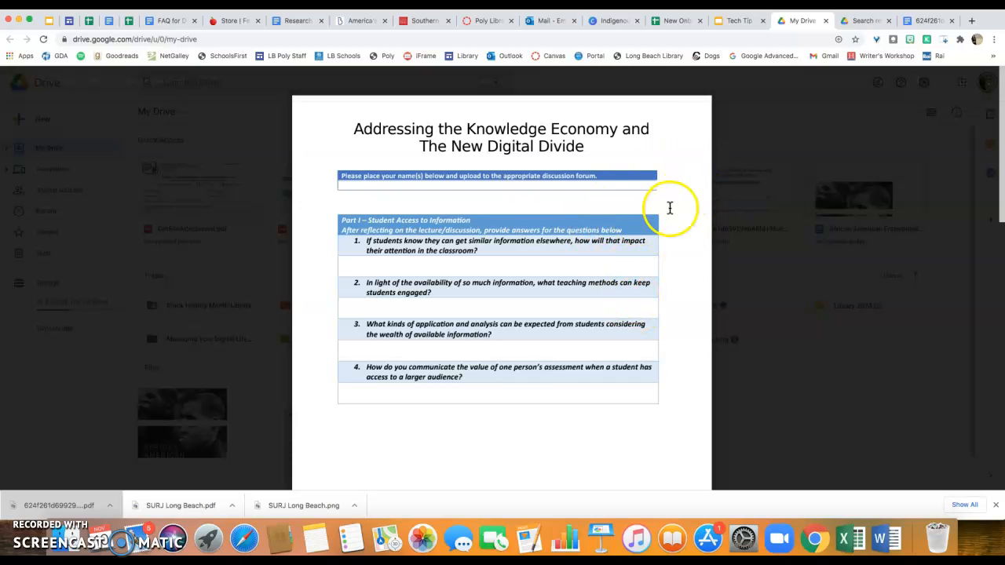
scroll(671, 247, down, 1)
scroll(671, 248, down, 10)
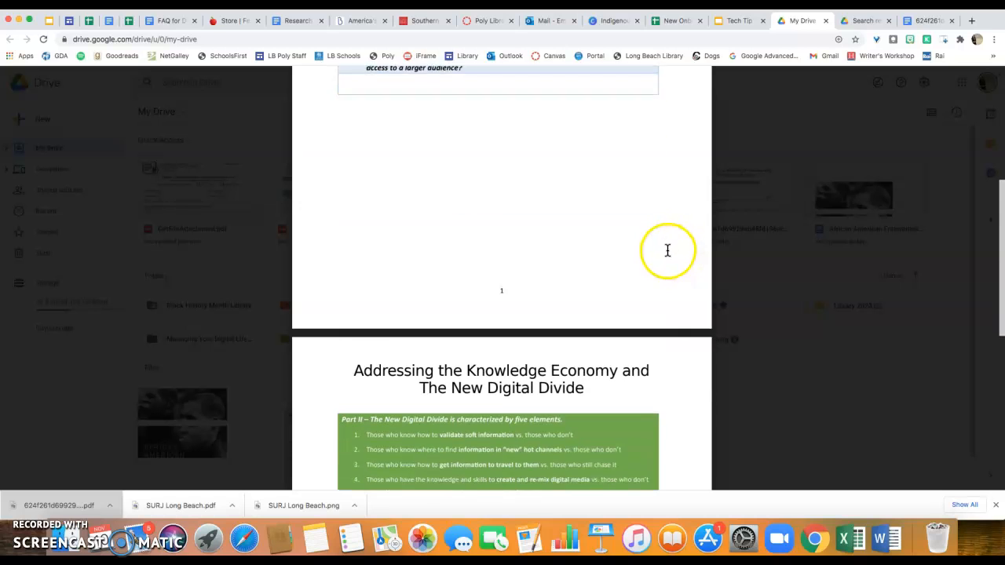
scroll(666, 251, down, 3)
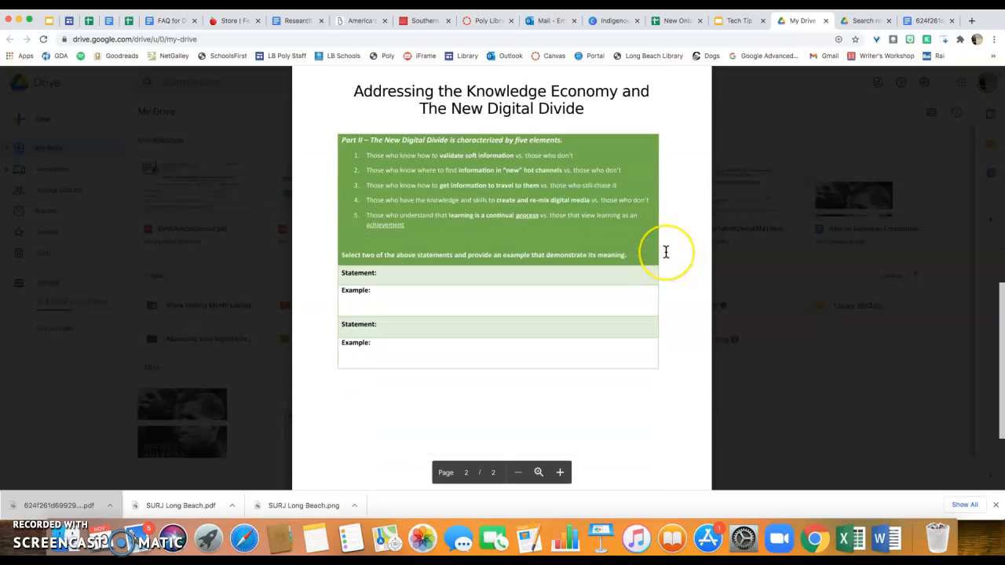
scroll(666, 251, up, 10)
scroll(666, 251, up, 8)
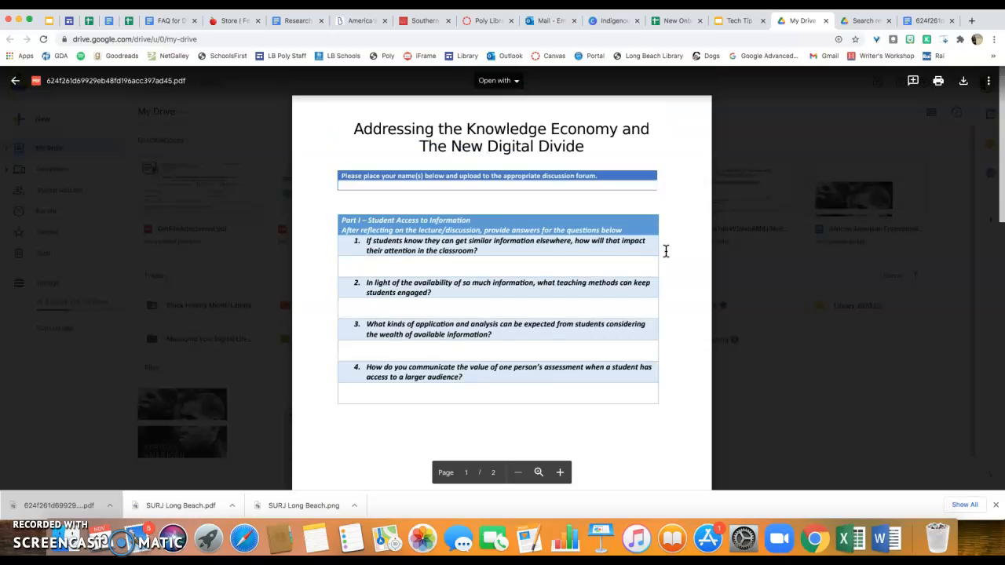
click(496, 83)
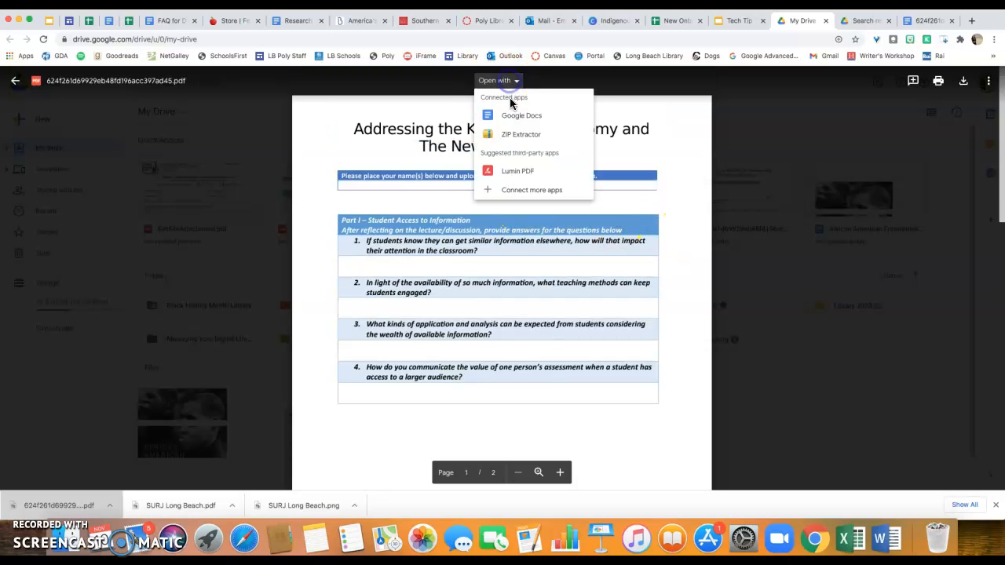
click(509, 115)
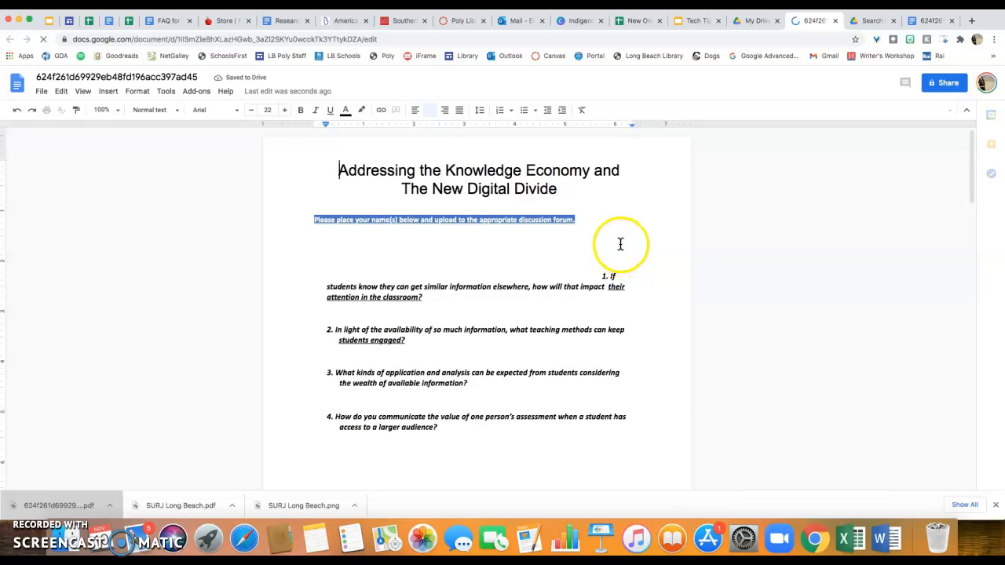
click(756, 22)
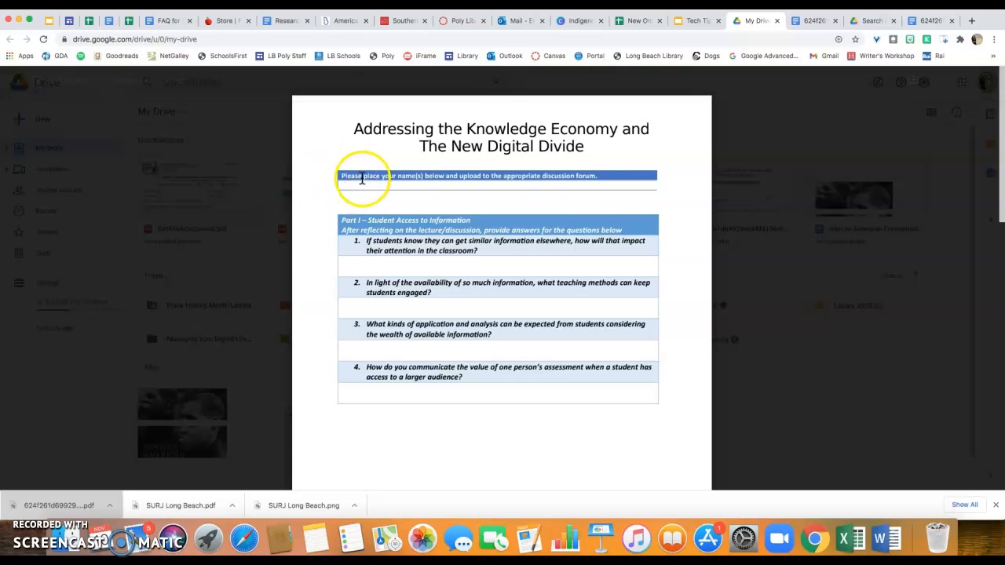
Step: Return to the converted document and insert a table with one column and two rows below the name instruction
click(804, 22)
click(334, 237)
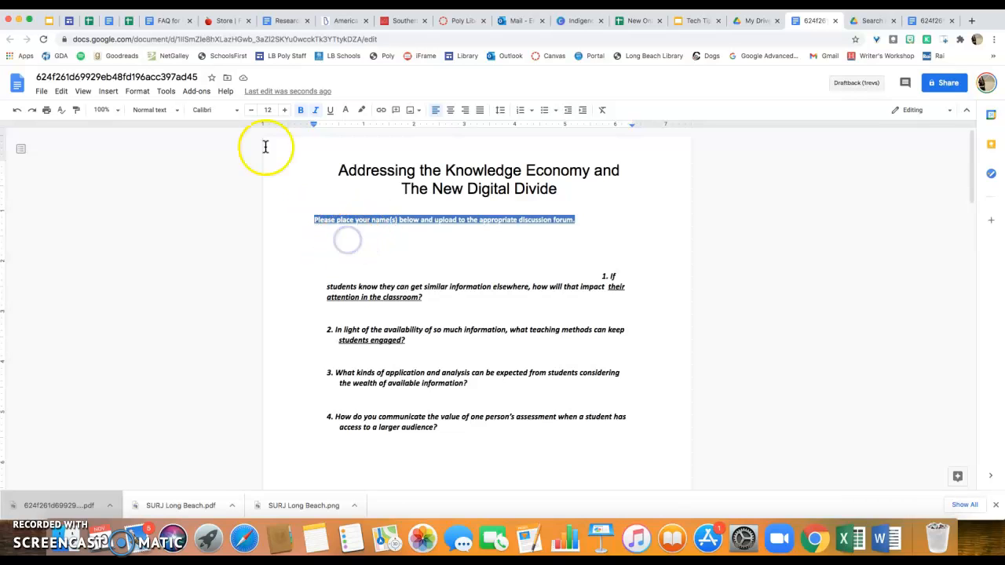
click(105, 93)
mouse_move(128, 127)
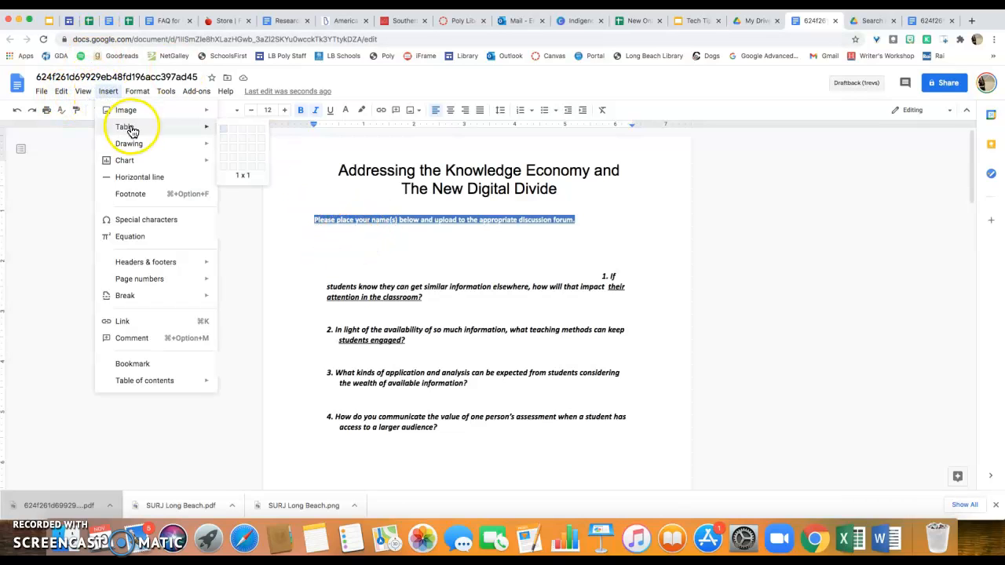
click(224, 141)
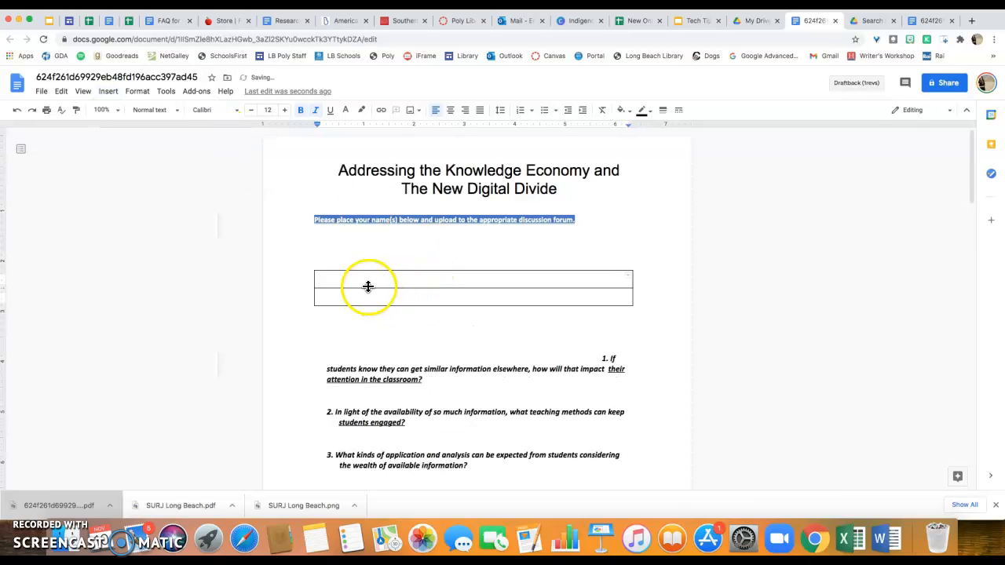
Step: Copy the "Please place your name(s) below" instruction and paste it into the table's first row
click(313, 220)
drag(313, 221, 555, 235)
key(super+c)
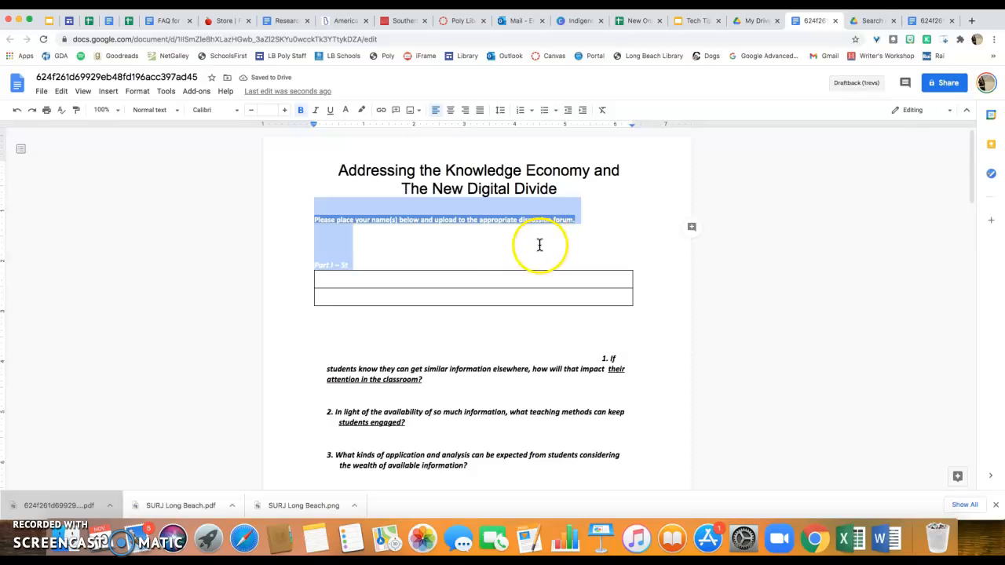
click(359, 235)
click(333, 283)
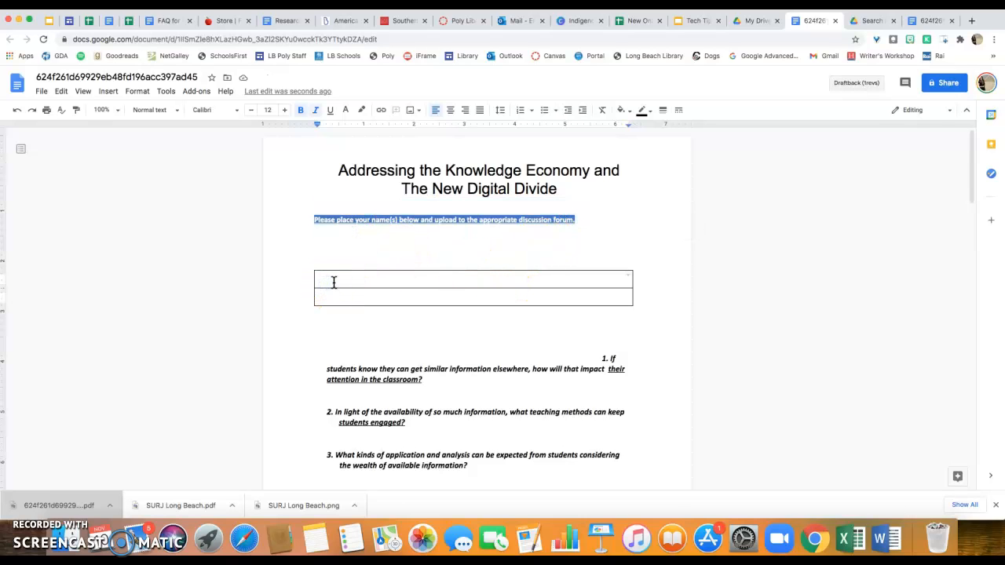
key(super+v)
Step: Clear the stray "Part I" text from the table cell and delete the original name instruction above the table
drag(350, 344, 310, 328)
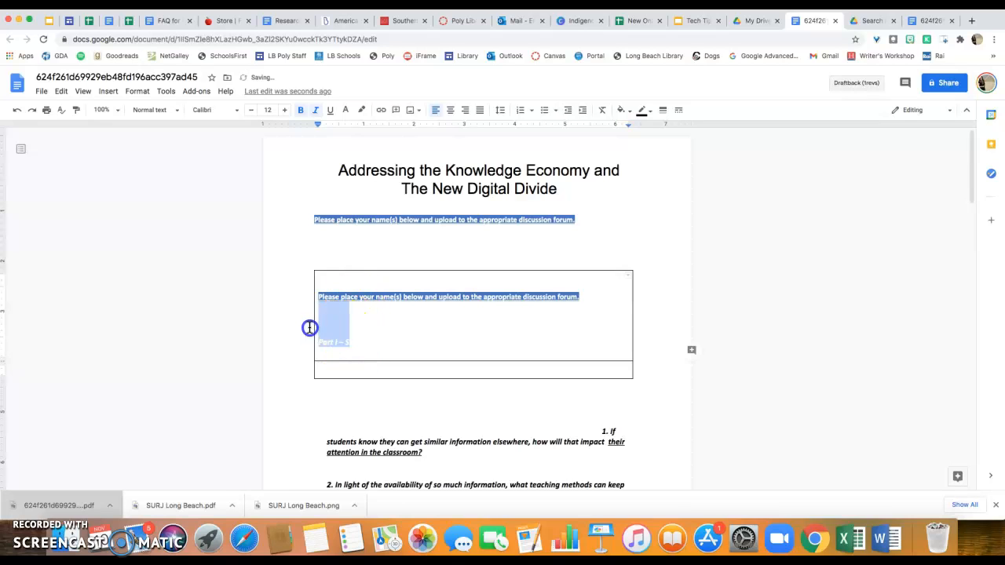
click(310, 320)
click(329, 284)
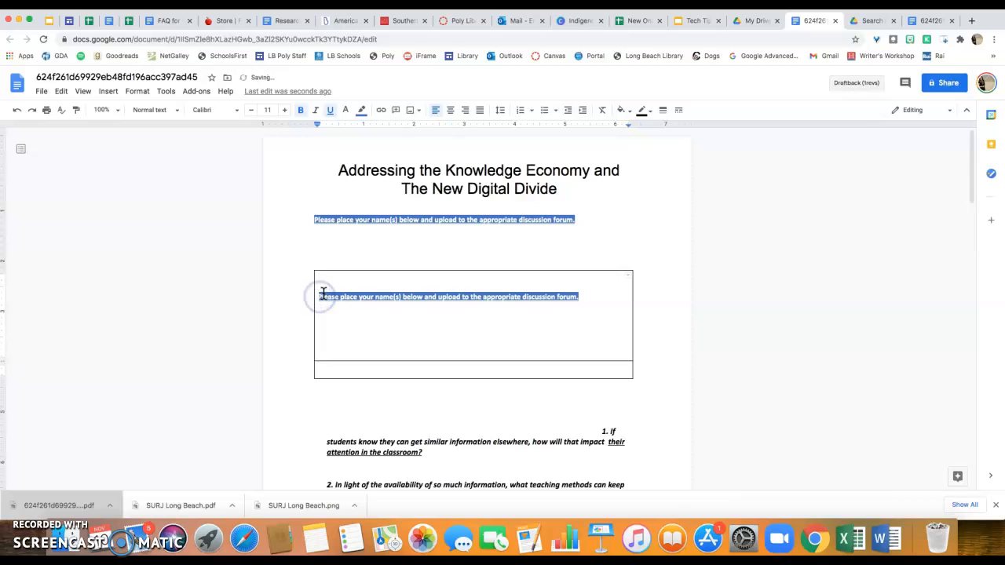
drag(418, 225, 586, 221)
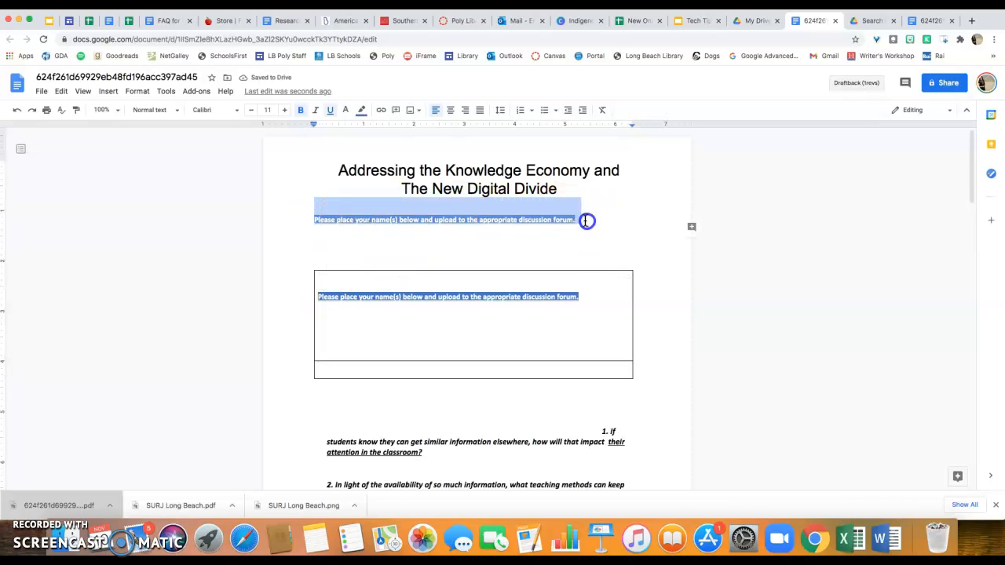
key(BackSpace)
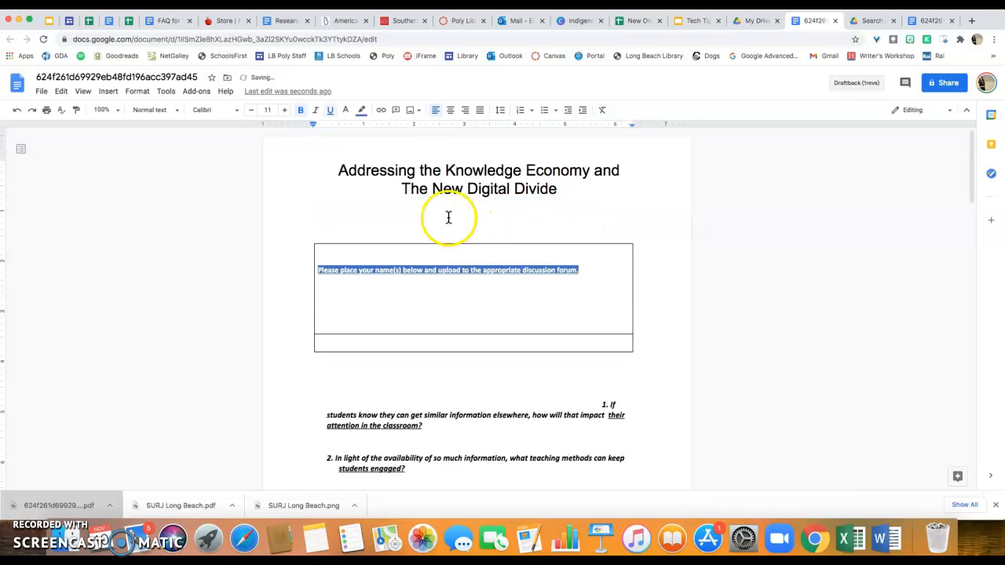
Step: Remove the empty lines below the name instruction inside the table's first row
click(381, 328)
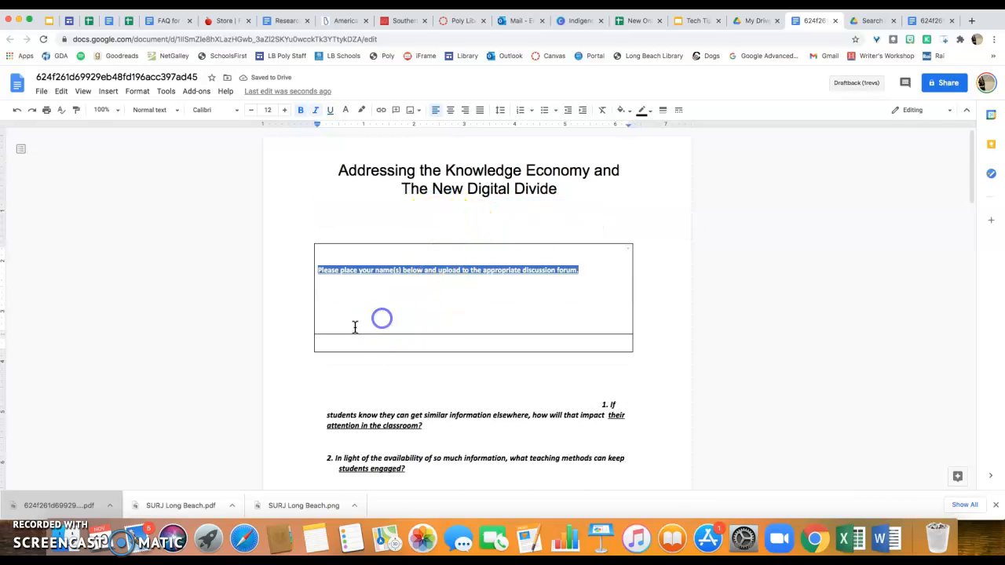
click(349, 322)
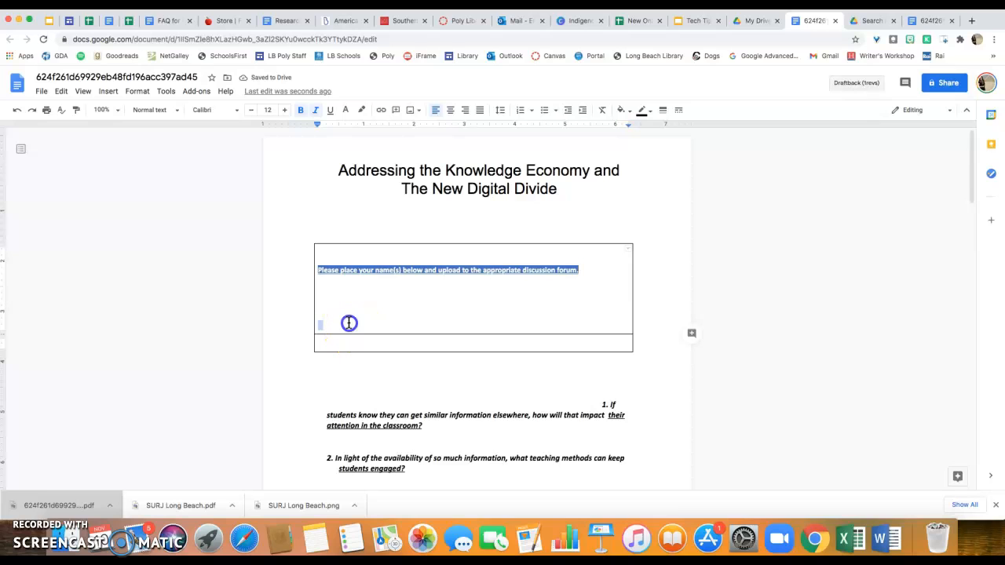
key(BackSpace)
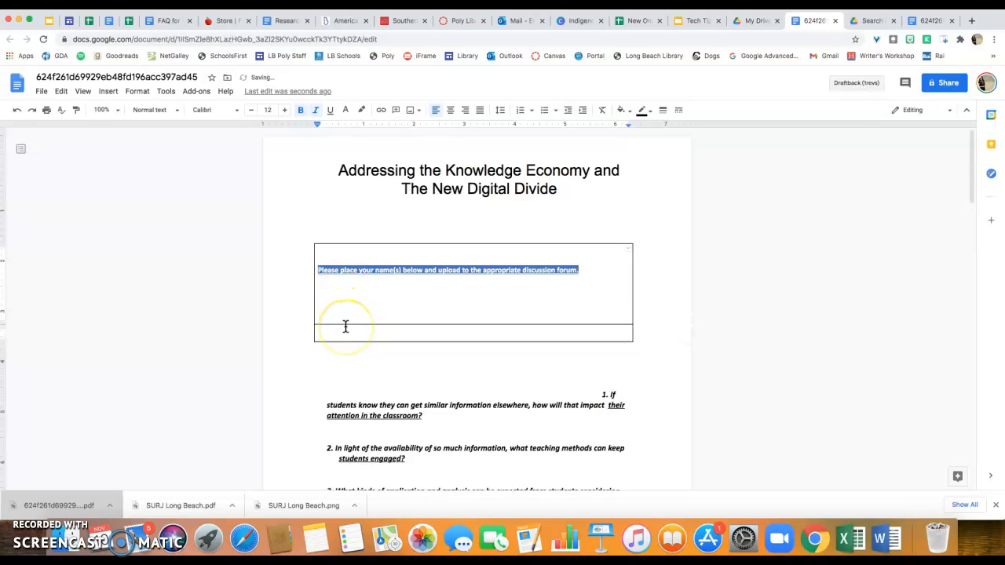
key(BackSpace)
key(BackSpace)
key(BackSpace)
key(BackSpace)
Step: Remove the space before the name instruction paragraph in the table's first row
click(320, 270)
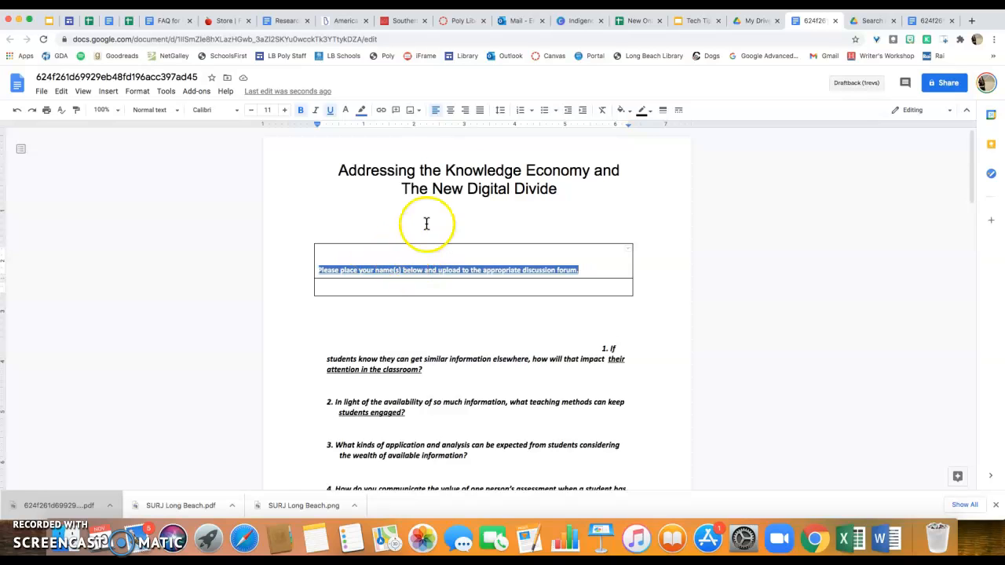
click(499, 112)
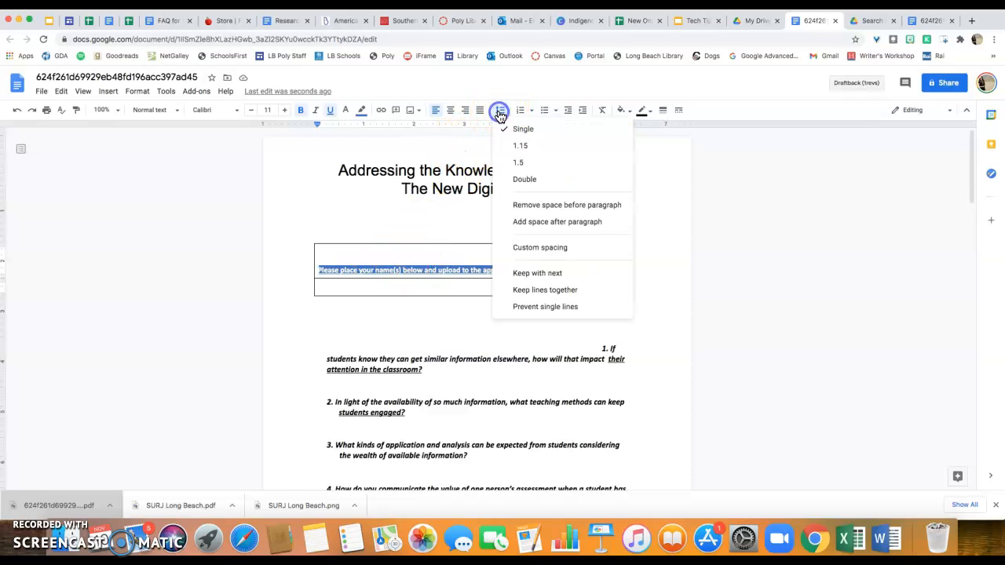
click(589, 209)
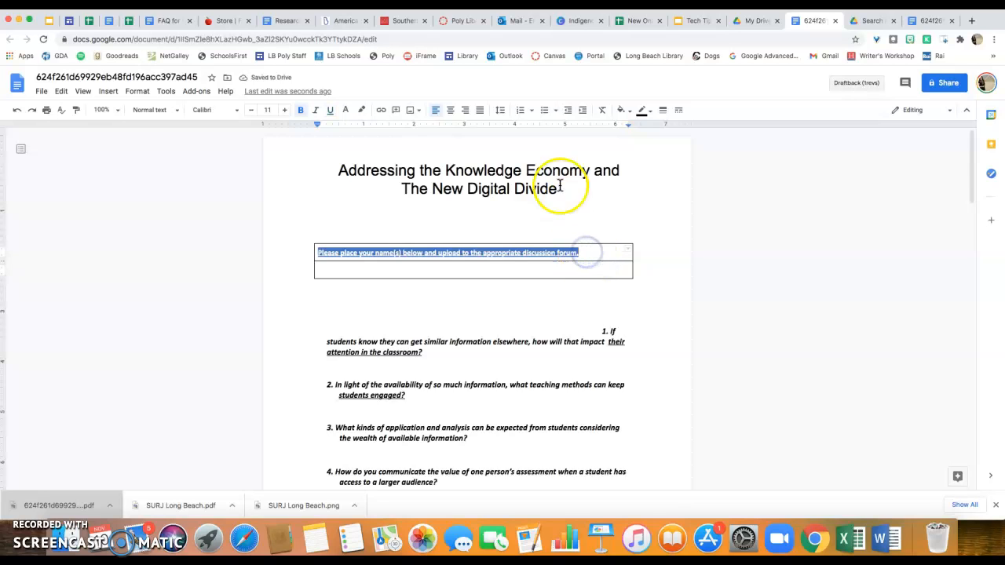
Step: Compare with the original PDF and fill the table's first row with a blue background
click(756, 22)
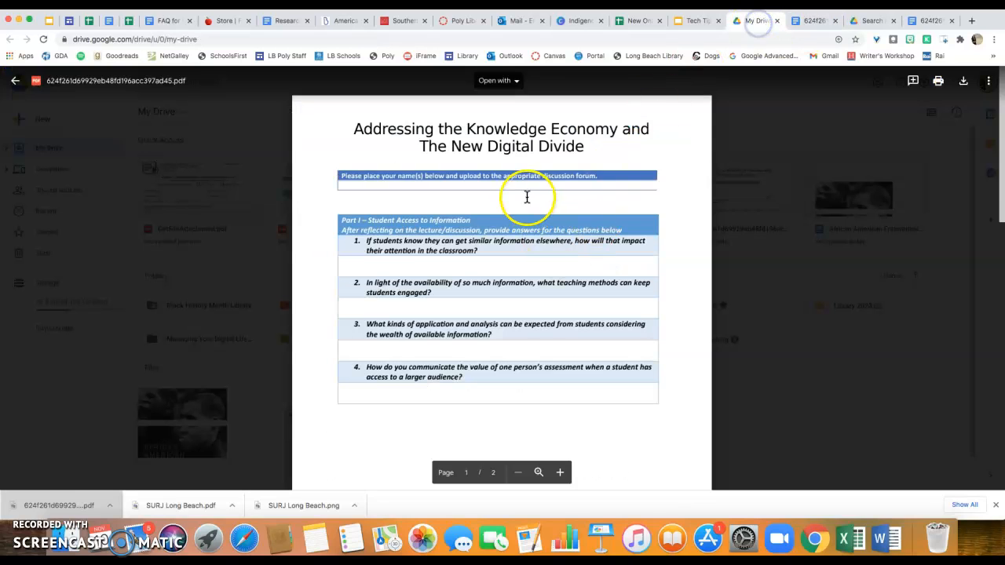
click(797, 21)
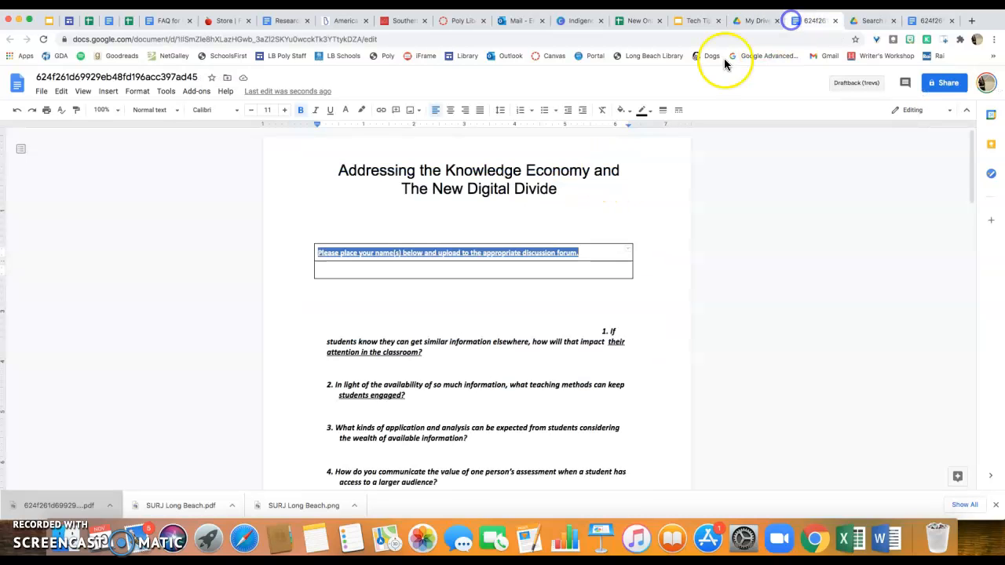
right_click(591, 252)
key(Escape)
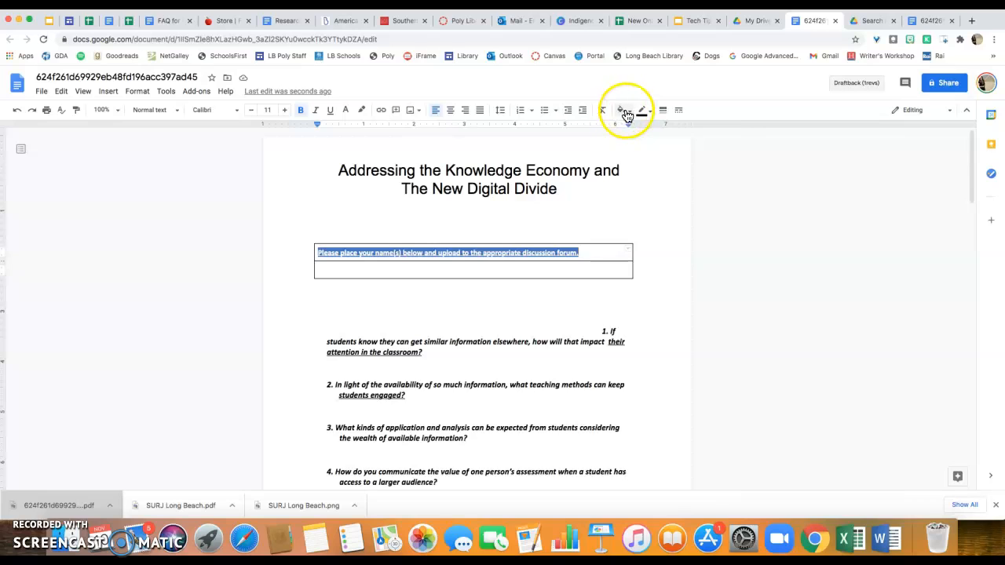
click(621, 112)
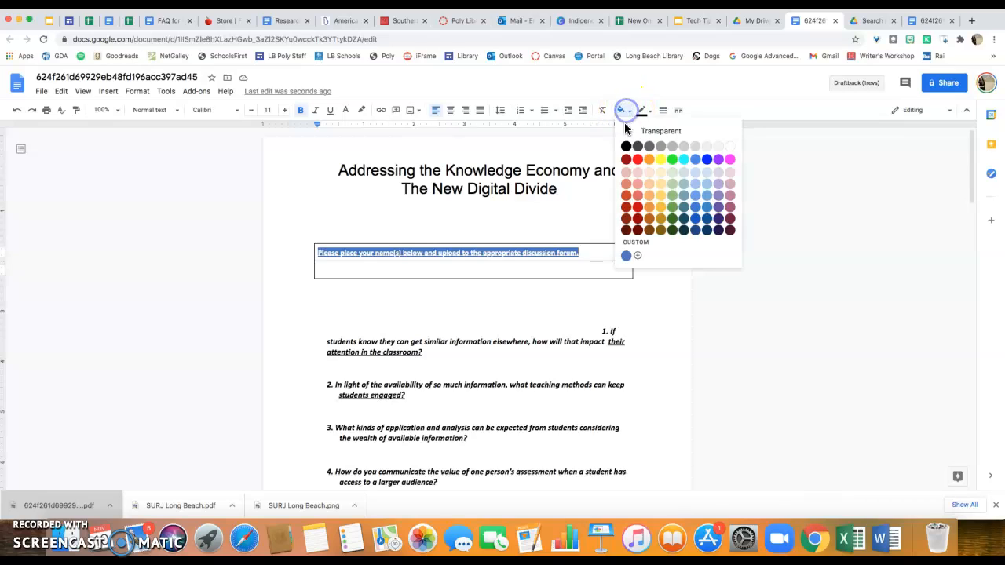
click(697, 212)
click(653, 259)
click(570, 269)
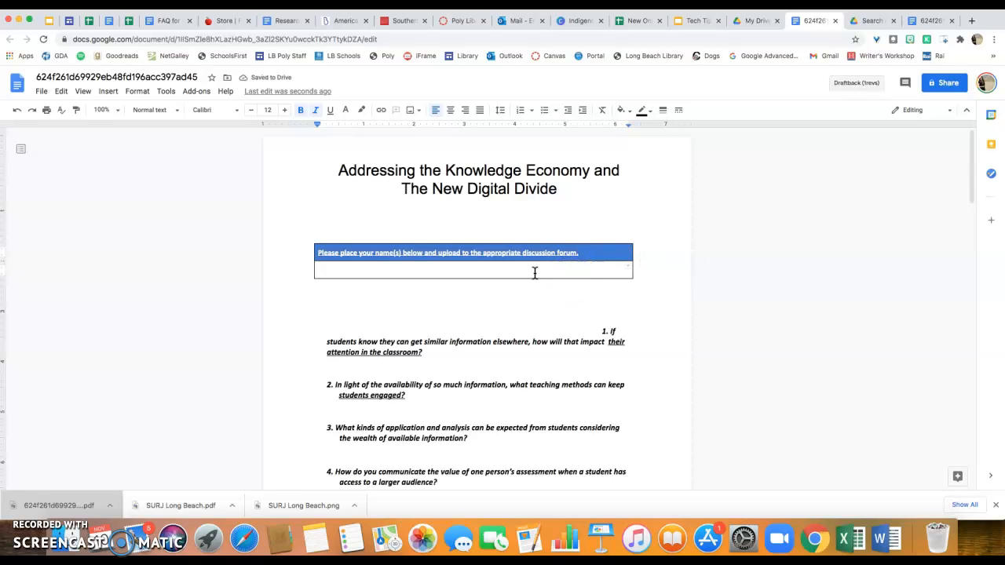
Step: Move the stray white "Part I – St" text from above the table into the Part I heading below it
click(432, 228)
double_click(398, 234)
click(370, 289)
drag(317, 289, 588, 333)
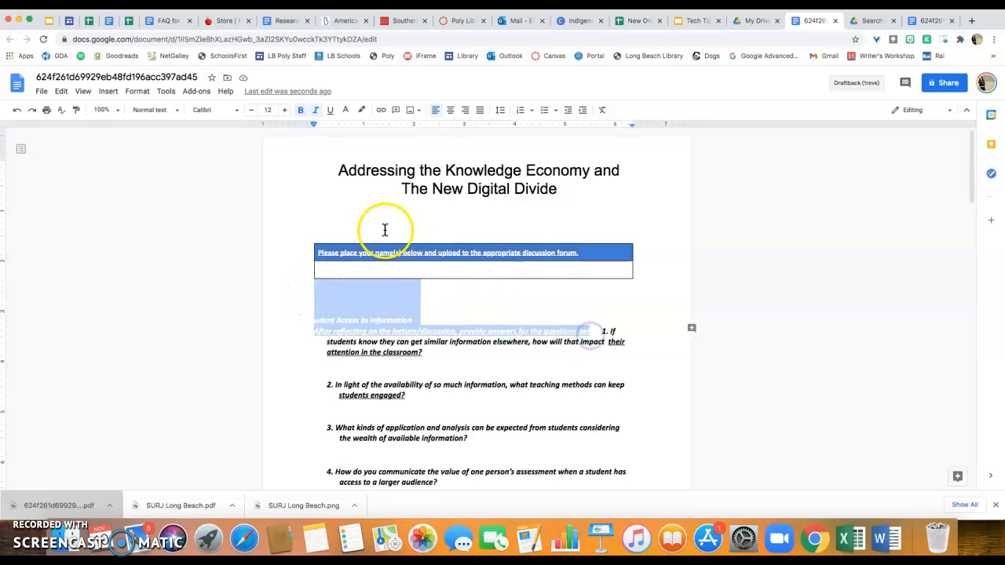
click(321, 233)
drag(348, 234, 305, 233)
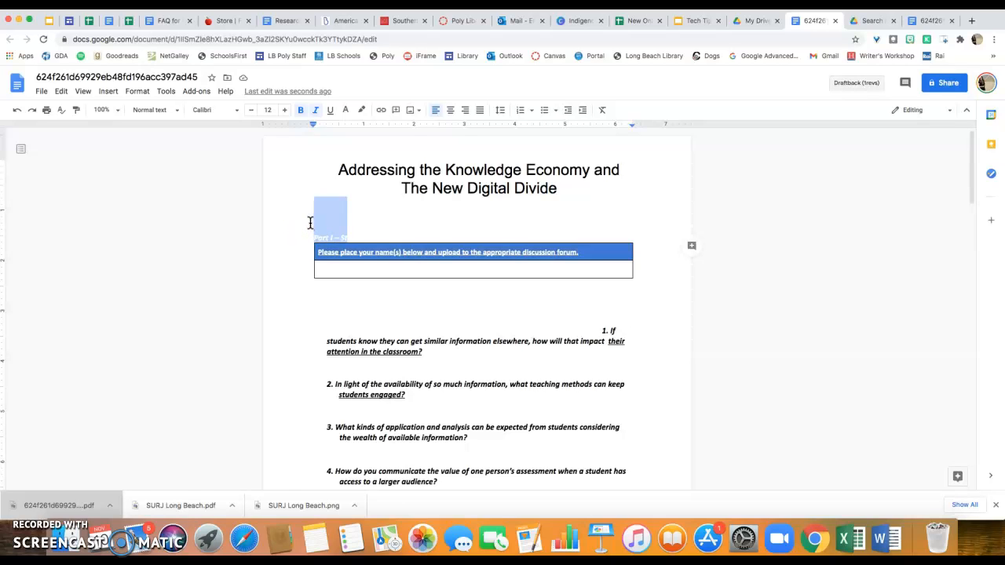
key(BackSpace)
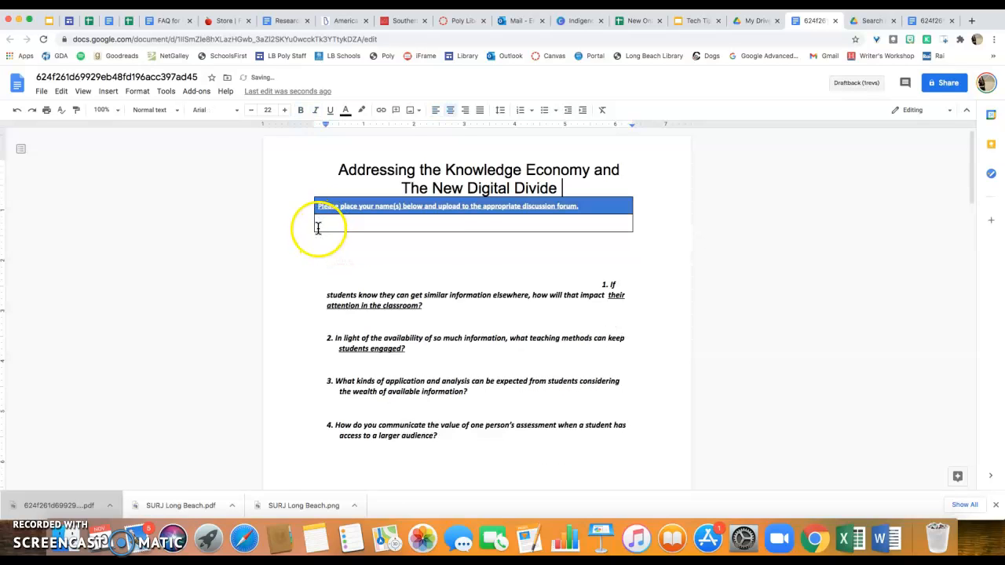
key(super+z)
click(322, 264)
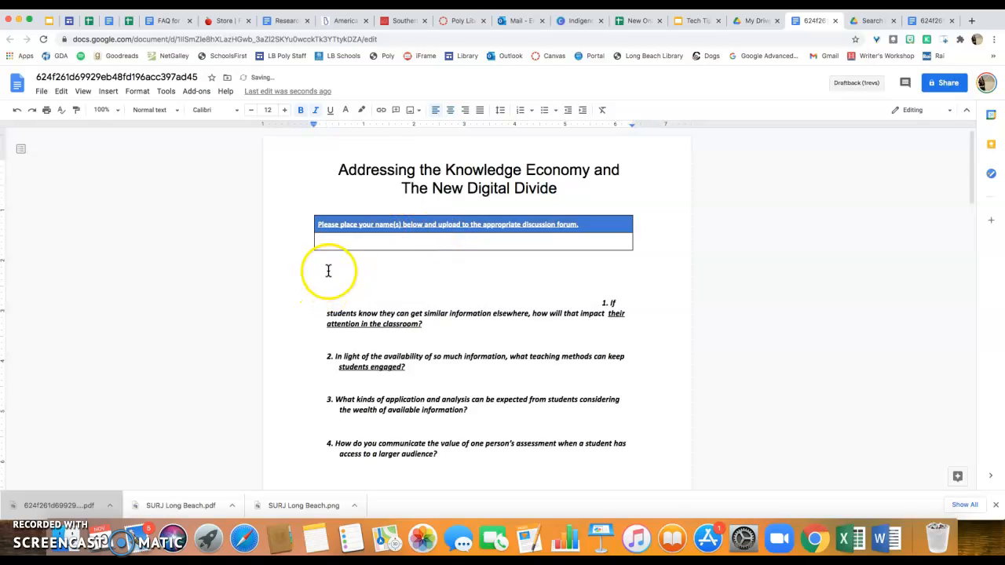
Step: Highlight the white Part I heading and instructions to check them, and select the blank line above the table
drag(307, 260, 600, 312)
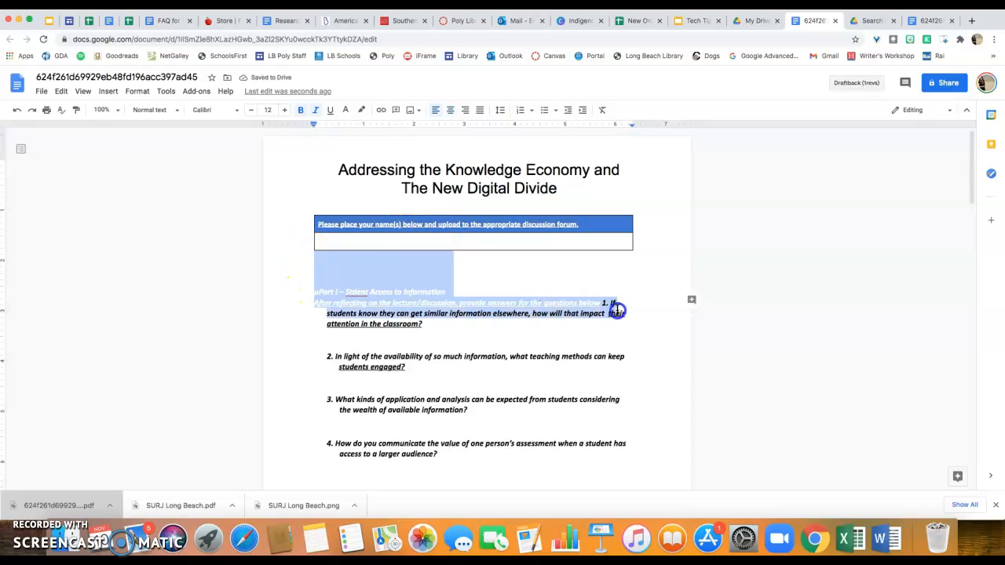
click(327, 273)
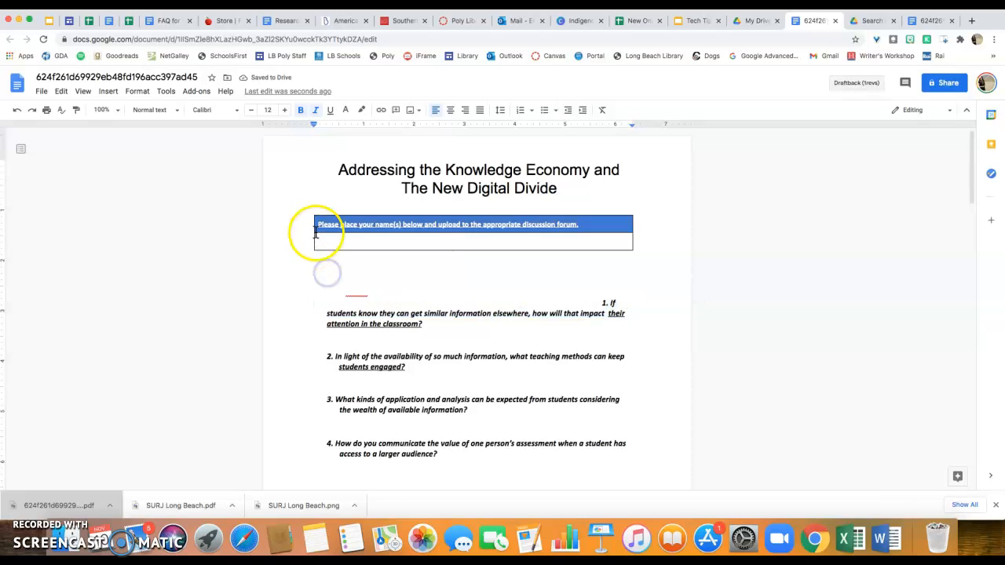
click(486, 207)
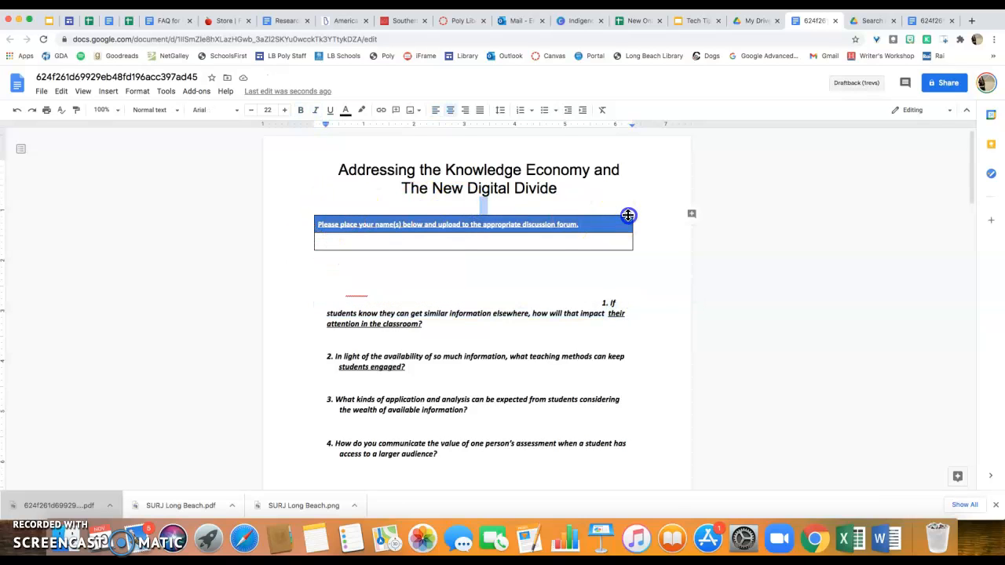